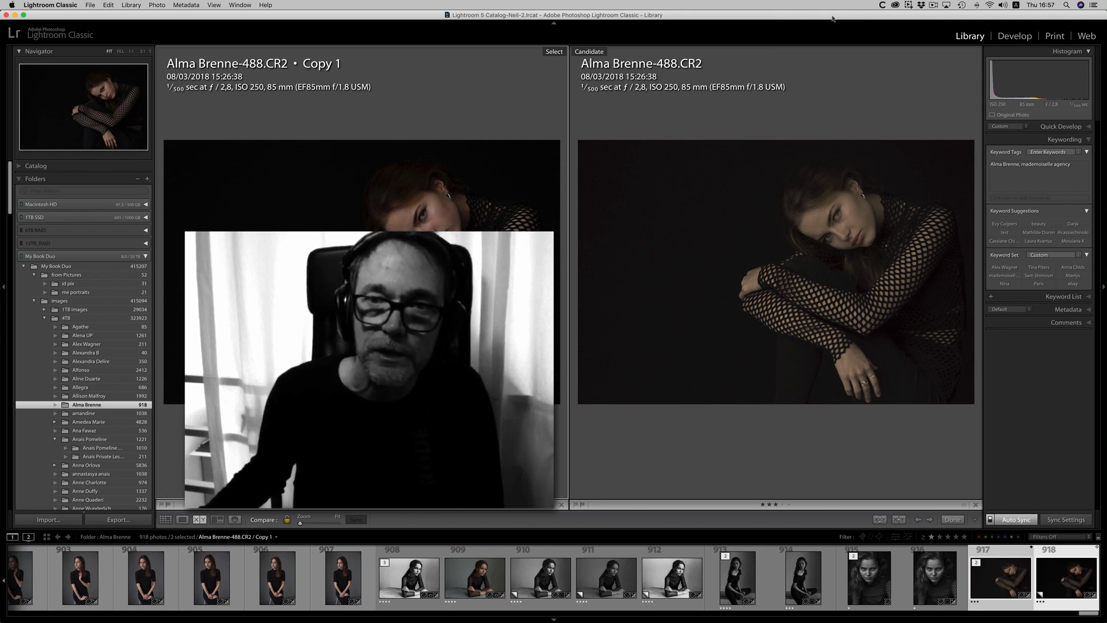
Step: Leave the photo comparison, select only the Copy 1 virtual copy of image 488, and open it for developing
{"action": "key", "text": "g"}
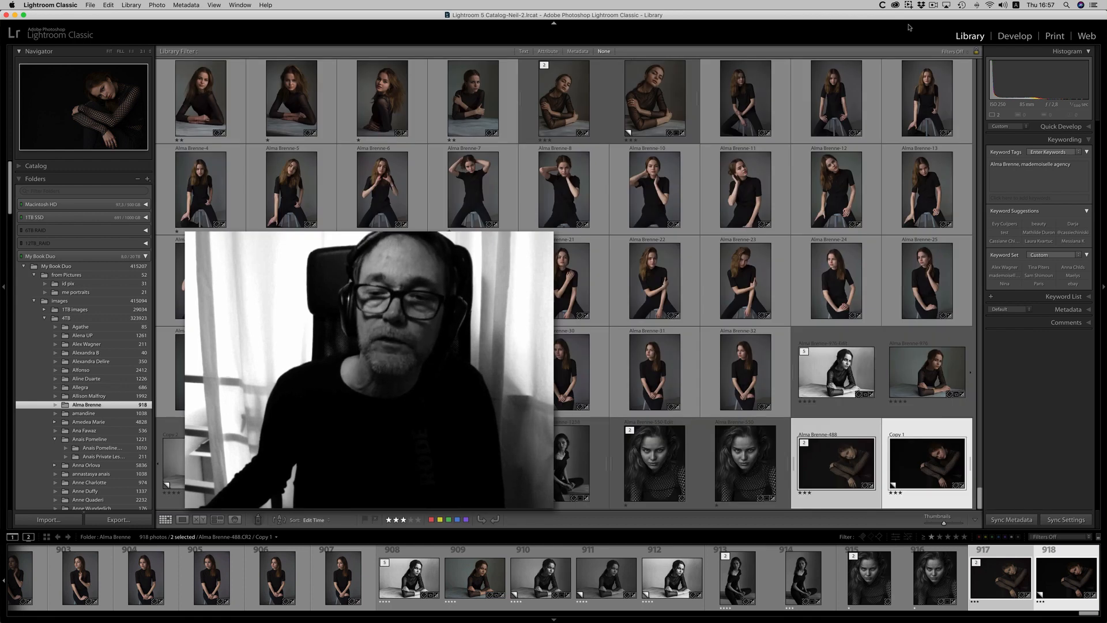
{"action": "left_click", "coordinate": [838, 427]}
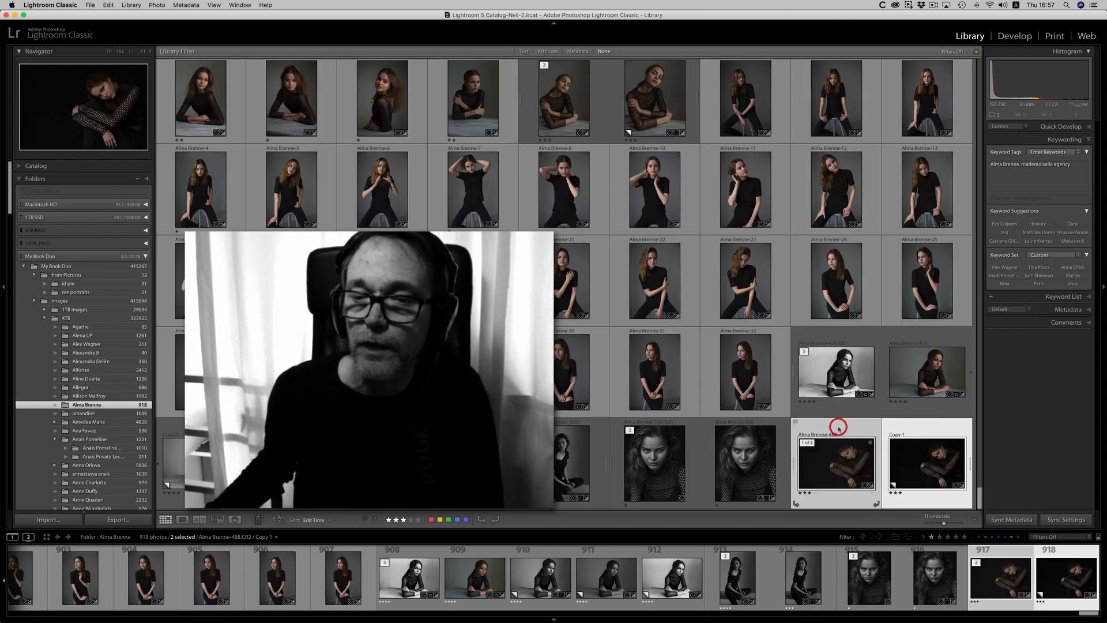
{"action": "left_click", "coordinate": [924, 429]}
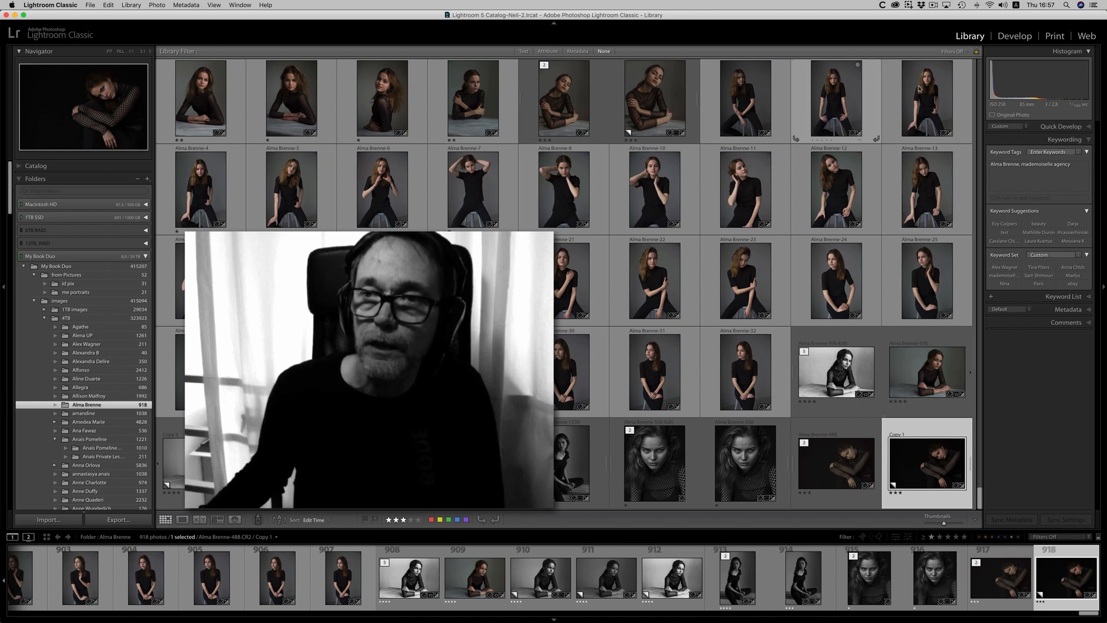
{"action": "left_click", "coordinate": [1014, 37]}
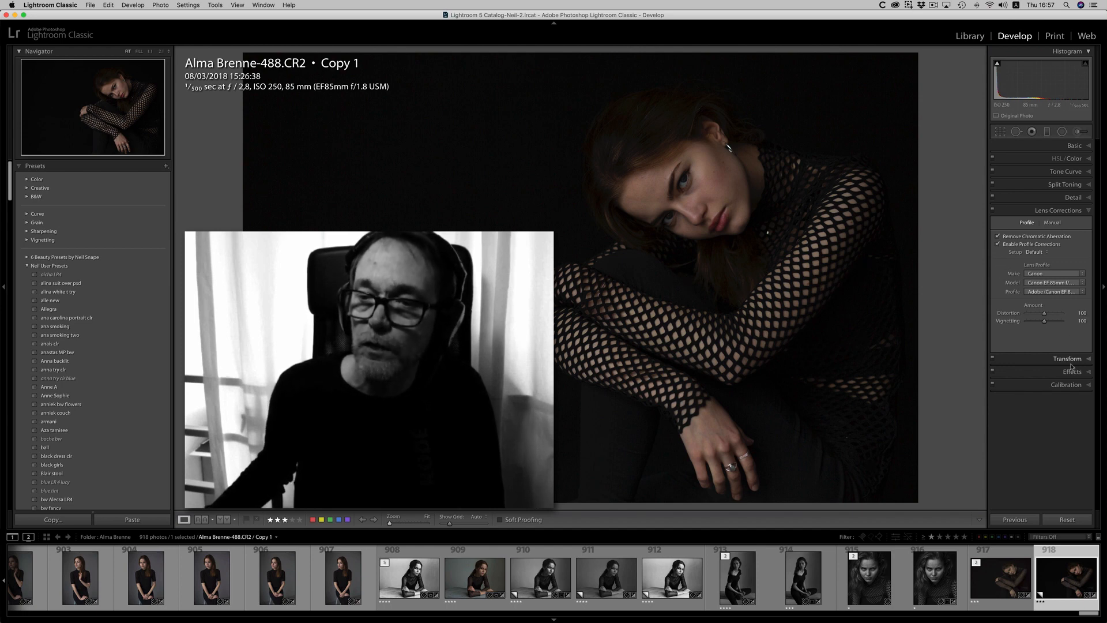
Step: In Calibration, keep process Version 5 (Current) and set Red Primary hue to +2 and saturation to -15
{"action": "left_click", "coordinate": [1070, 384]}
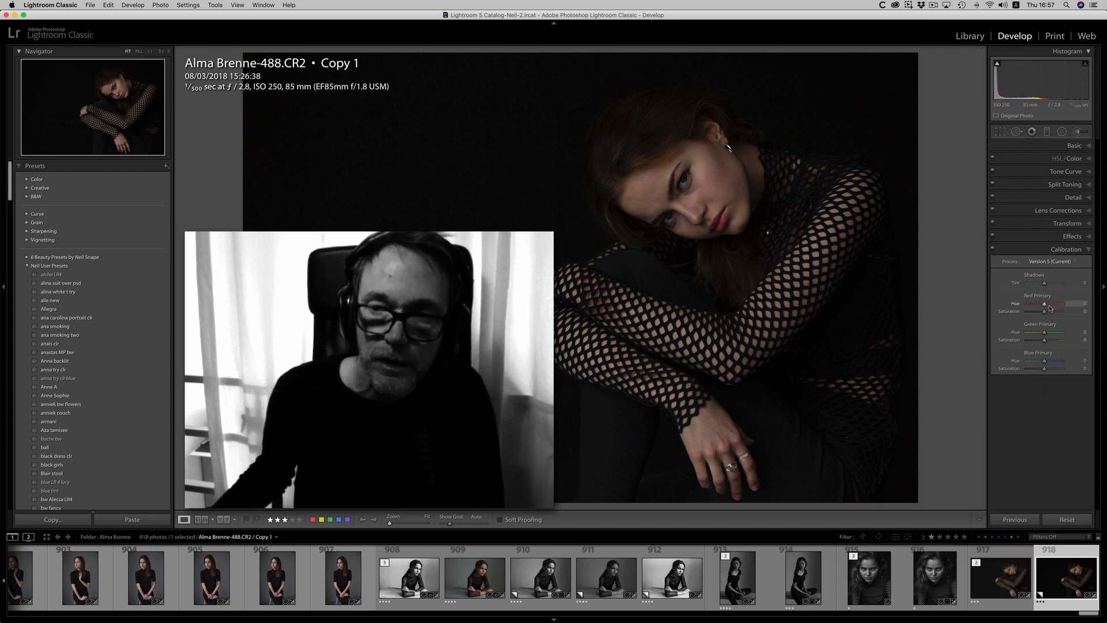
{"action": "left_click", "coordinate": [1068, 262]}
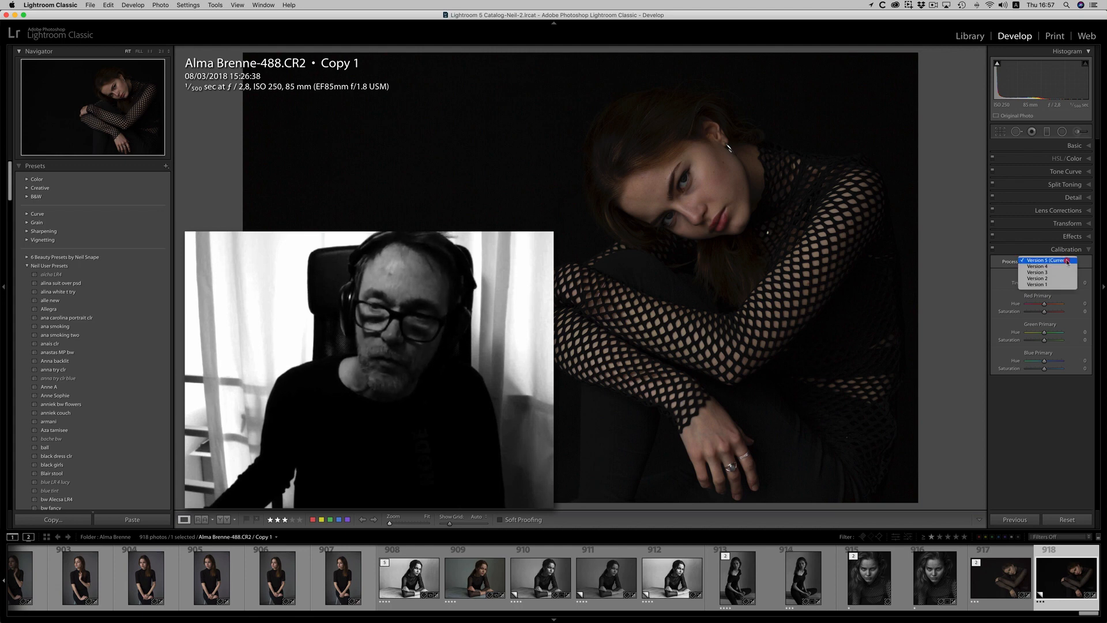
{"action": "left_click", "coordinate": [1067, 261]}
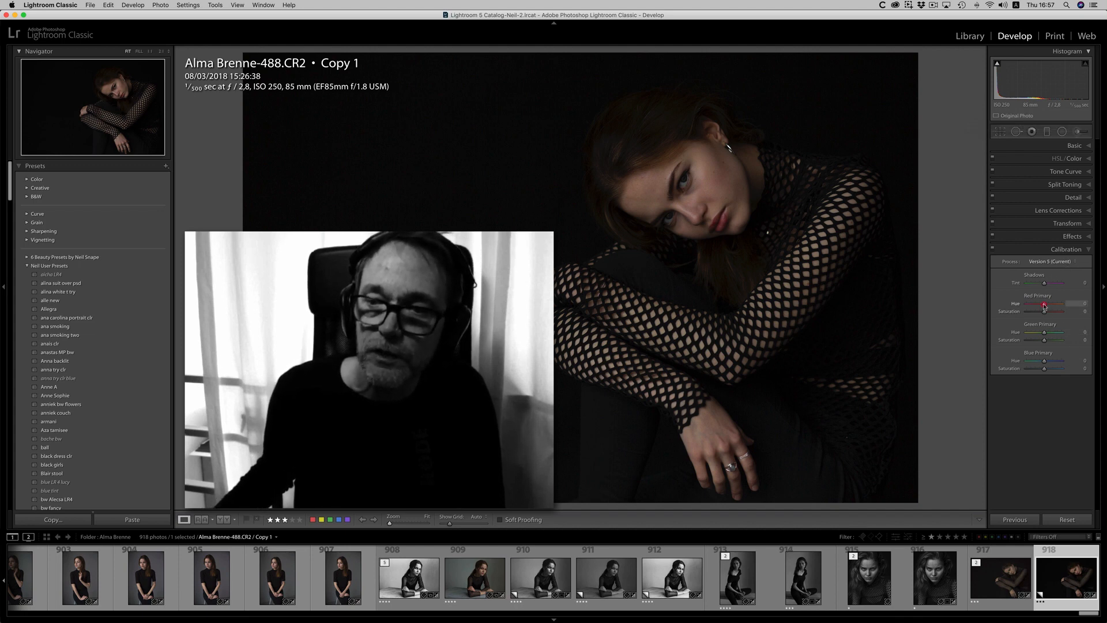
{"action": "left_click_drag", "start_coordinate": [1045, 306], "coordinate": [1040, 306]}
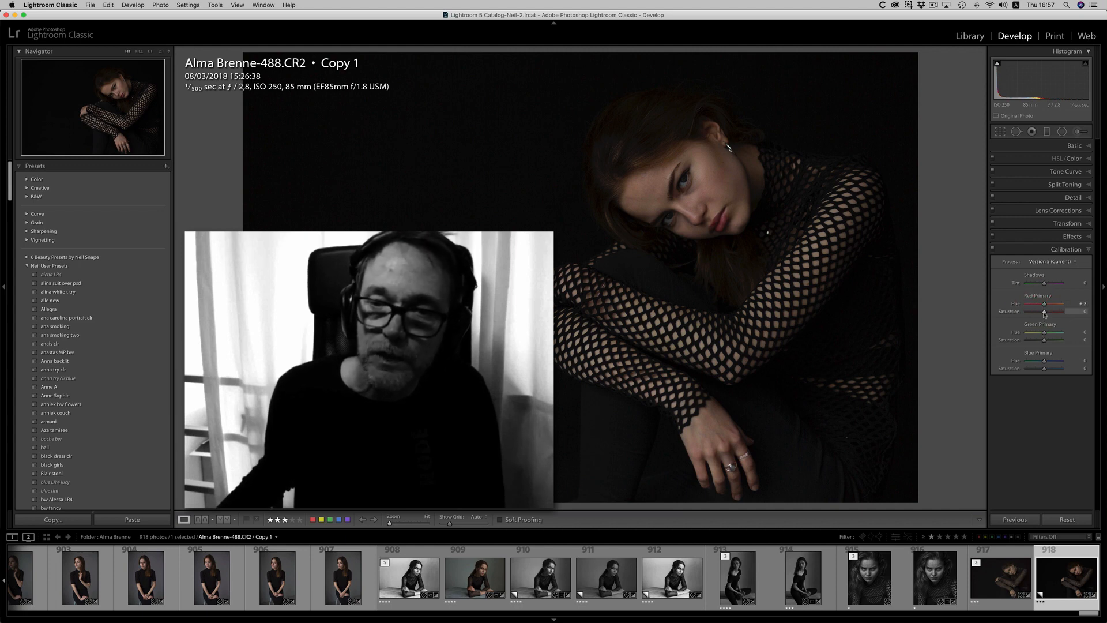
{"action": "left_click_drag", "start_coordinate": [1045, 314], "coordinate": [1041, 314]}
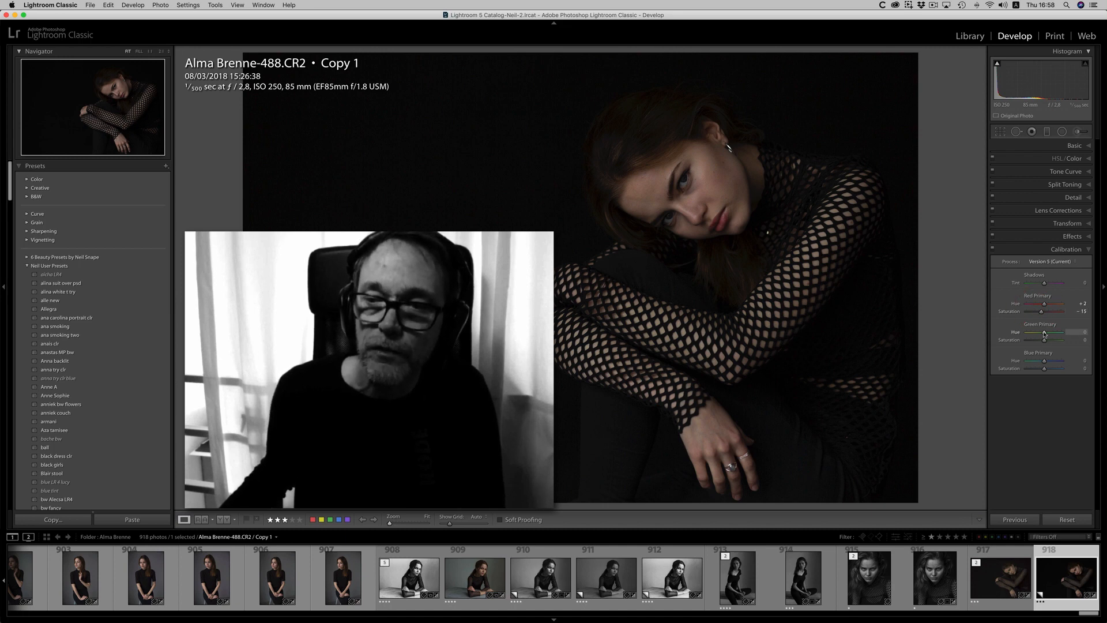
Step: Set the Green Primary calibration to hue -38 and saturation -46
{"action": "left_click_drag", "start_coordinate": [1045, 334], "coordinate": [1038, 334]}
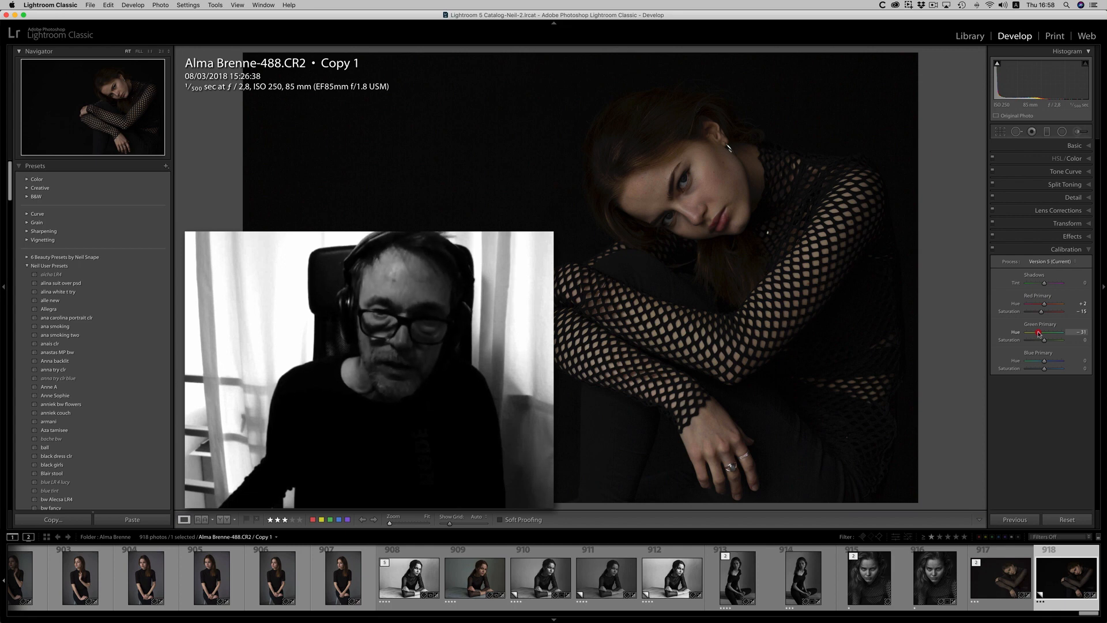
{"action": "left_click_drag", "start_coordinate": [1039, 333], "coordinate": [1040, 333]}
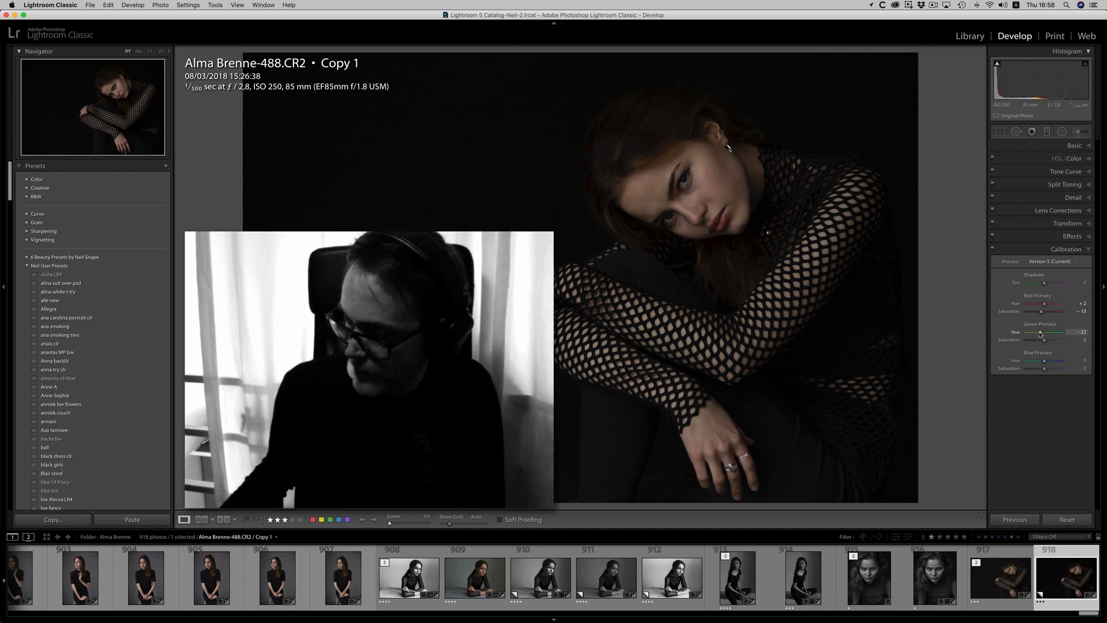
{"action": "left_click_drag", "start_coordinate": [1041, 333], "coordinate": [1039, 334]}
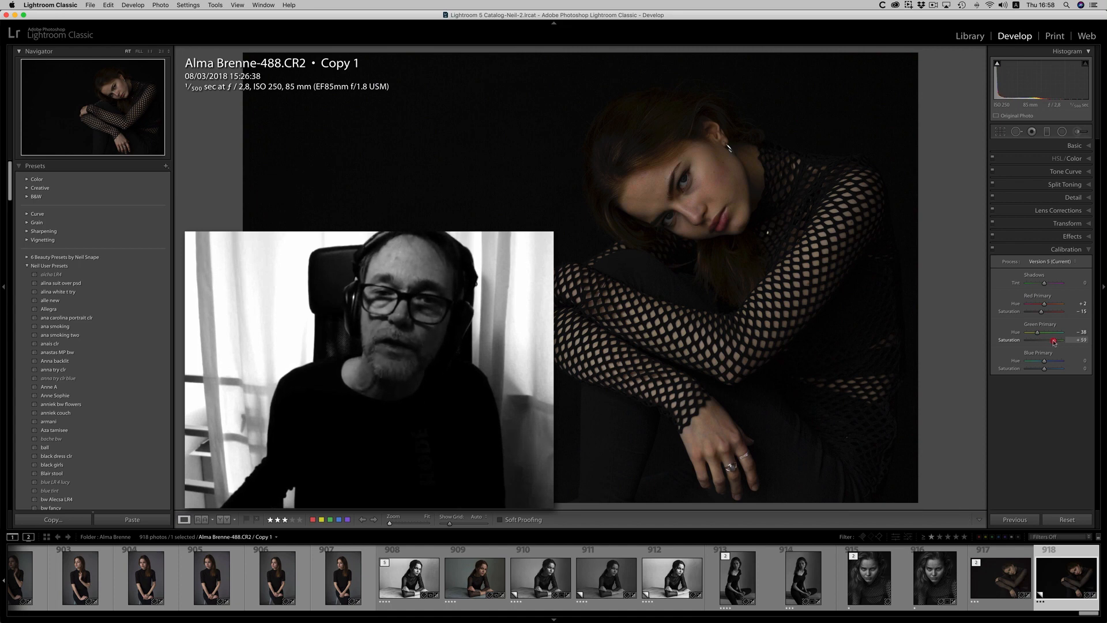
{"action": "left_click_drag", "start_coordinate": [1054, 341], "coordinate": [1036, 341]}
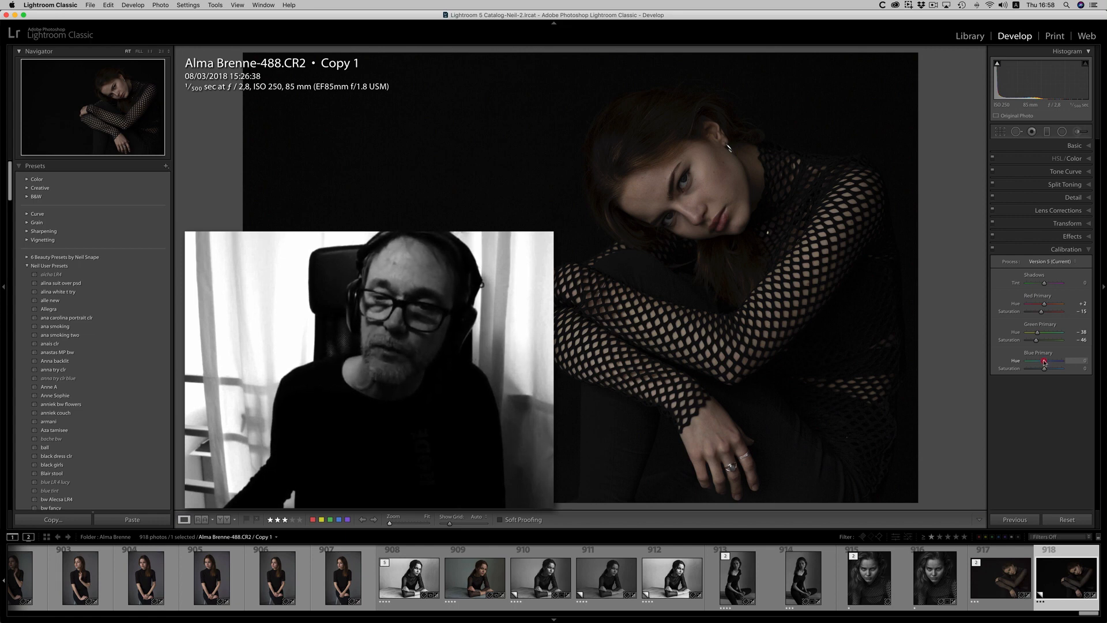
Step: Set the Blue Primary calibration to hue +41 and saturation -41, and the calibration's shadows tint to +17
{"action": "left_click_drag", "start_coordinate": [1045, 361], "coordinate": [1051, 362]}
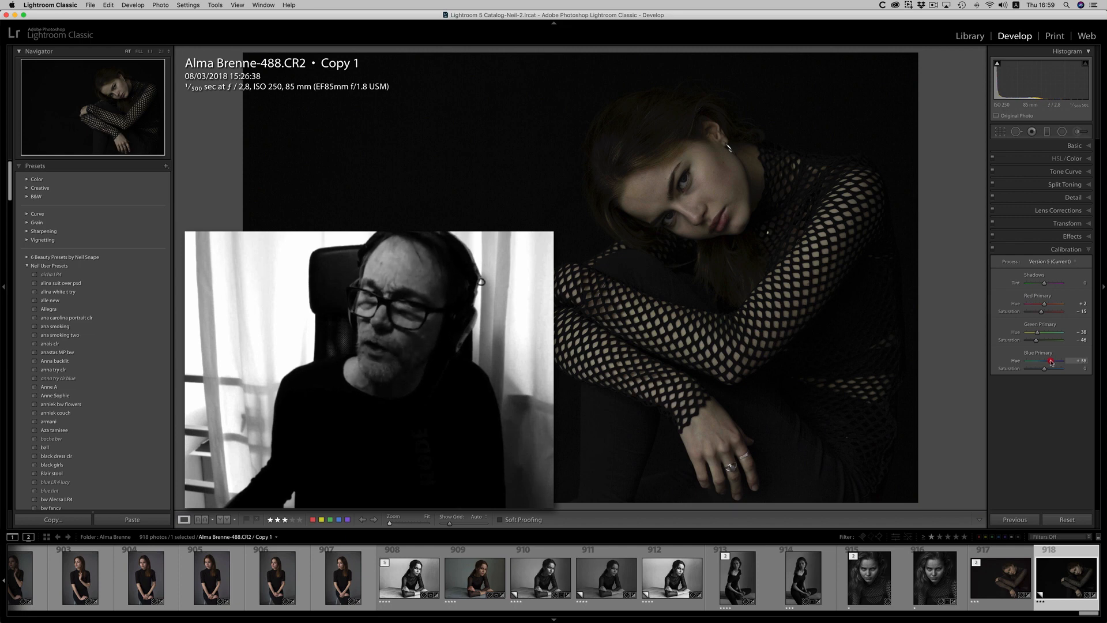
{"action": "left_click_drag", "start_coordinate": [1052, 361], "coordinate": [1052, 362]}
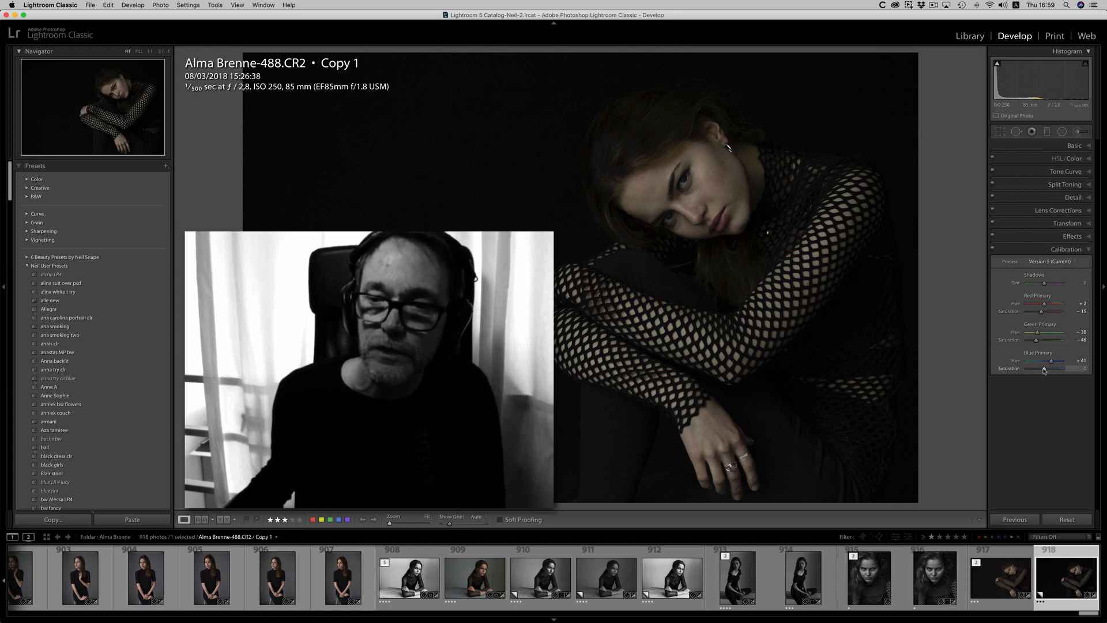
{"action": "left_click_drag", "start_coordinate": [1044, 369], "coordinate": [1035, 371]}
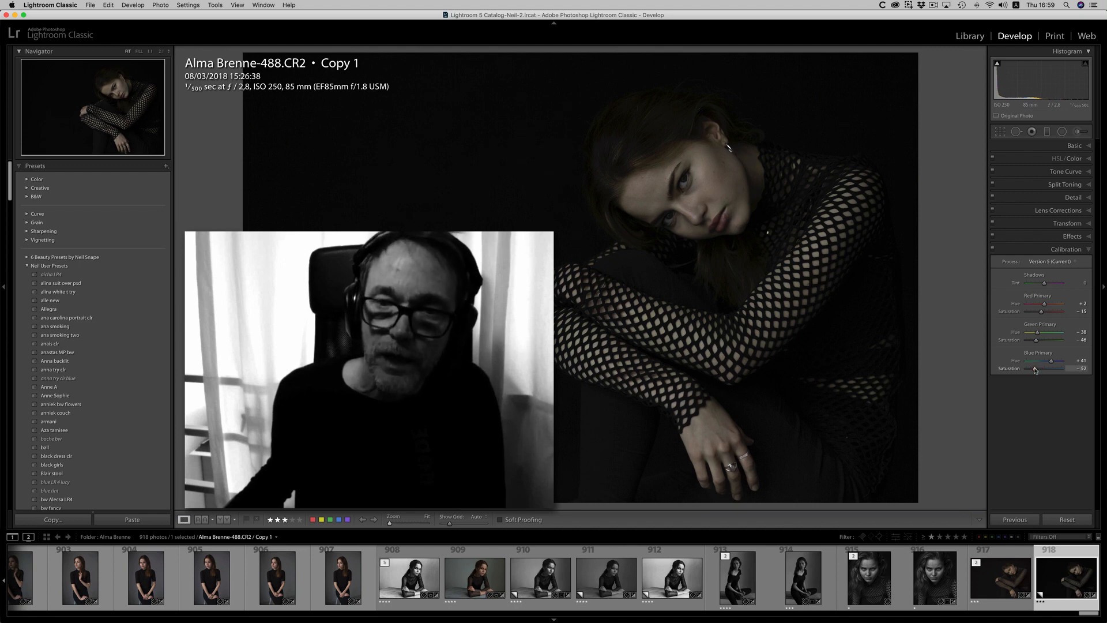
{"action": "left_click_drag", "start_coordinate": [1036, 370], "coordinate": [1037, 372]}
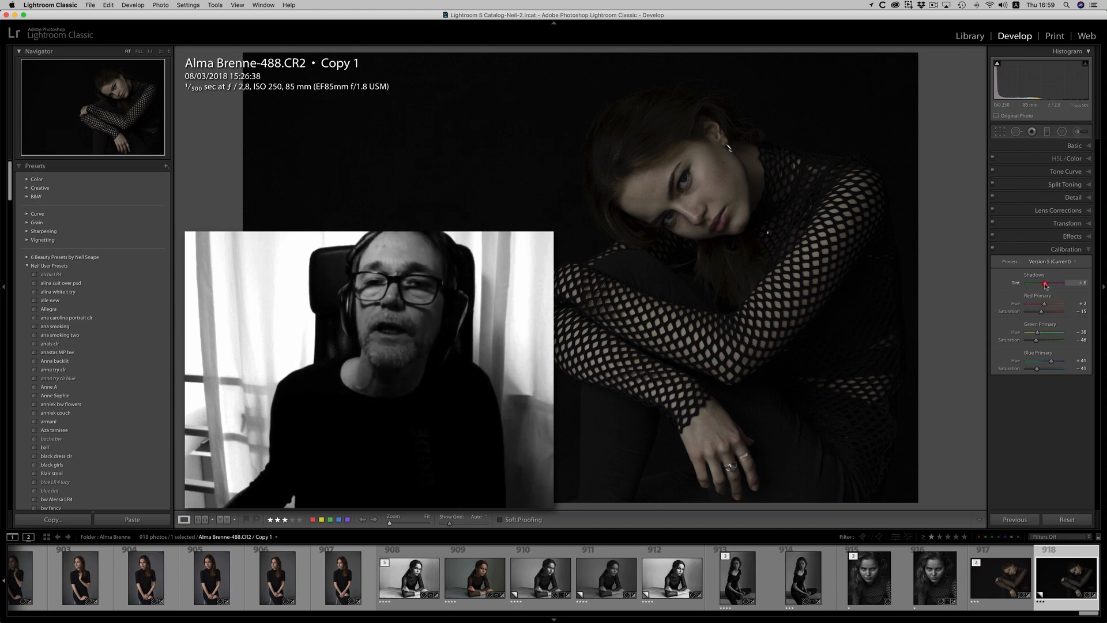
{"action": "left_click_drag", "start_coordinate": [1045, 285], "coordinate": [1048, 286]}
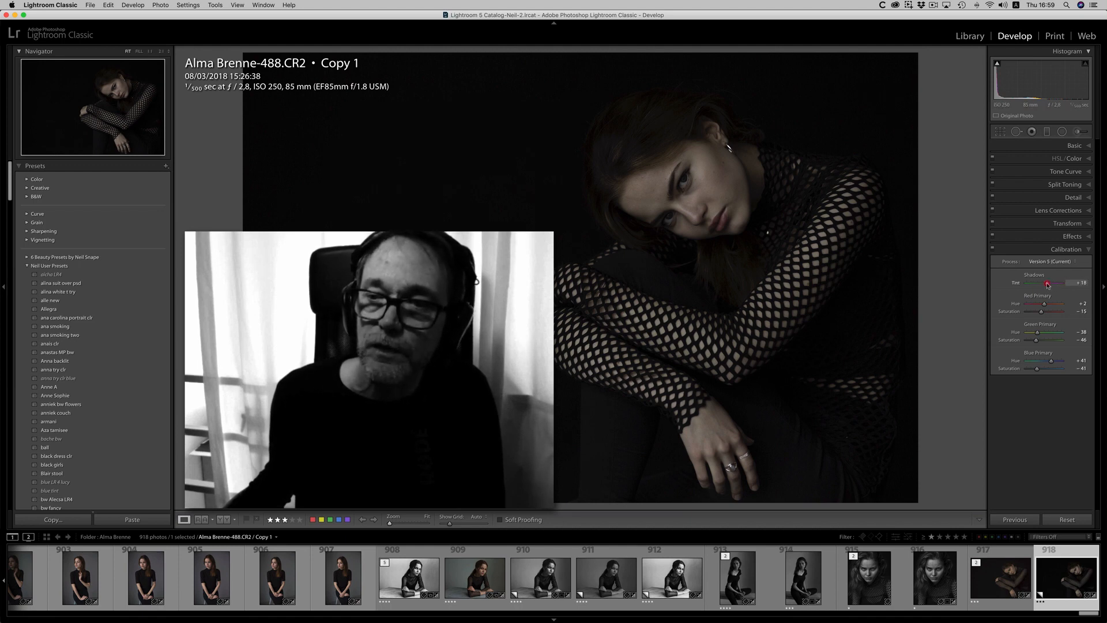
{"action": "left_click_drag", "start_coordinate": [1047, 284], "coordinate": [1049, 284]}
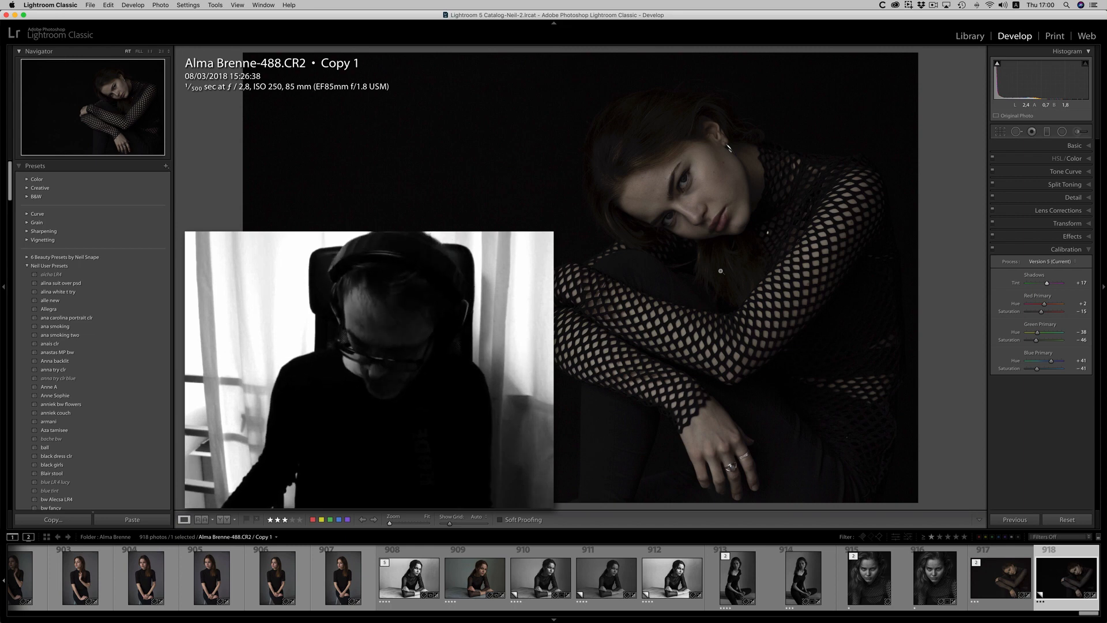
Step: Start a new develop preset that includes only the Process Version and Calibration settings
{"action": "key", "text": "super"}
{"action": "key", "text": "shift"}
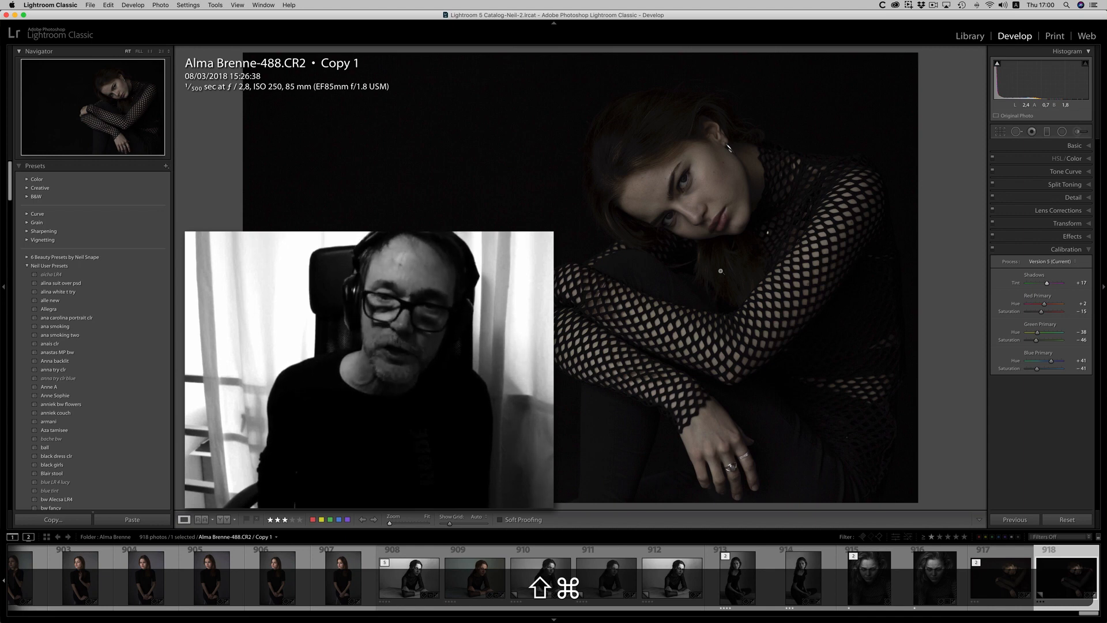
{"action": "key", "text": "super+shift+n"}
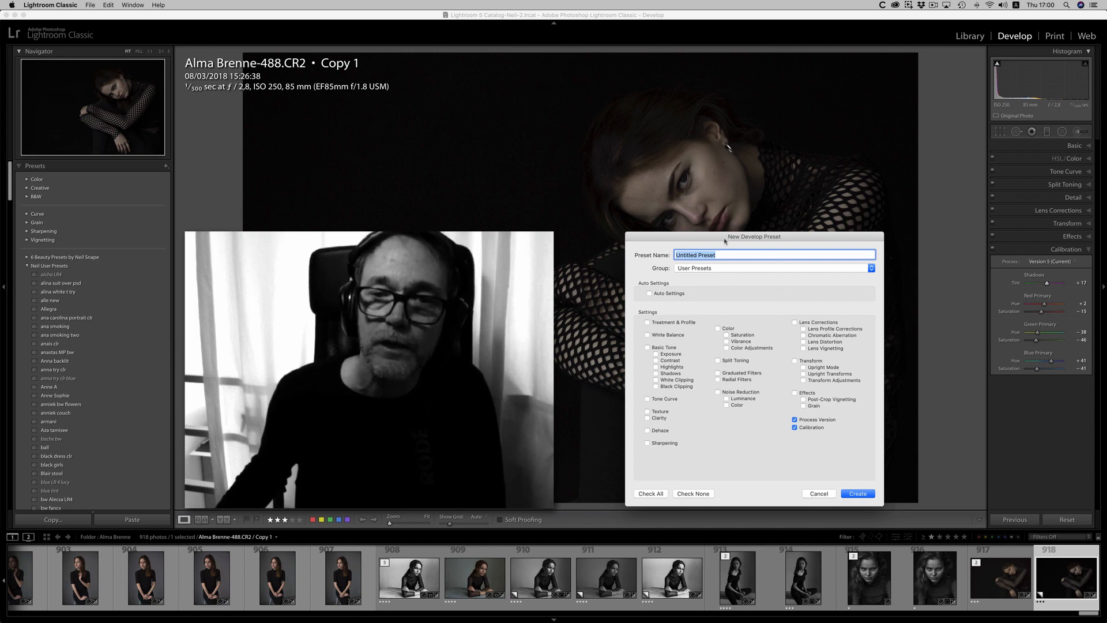
{"action": "left_click_drag", "start_coordinate": [800, 236], "coordinate": [755, 195]}
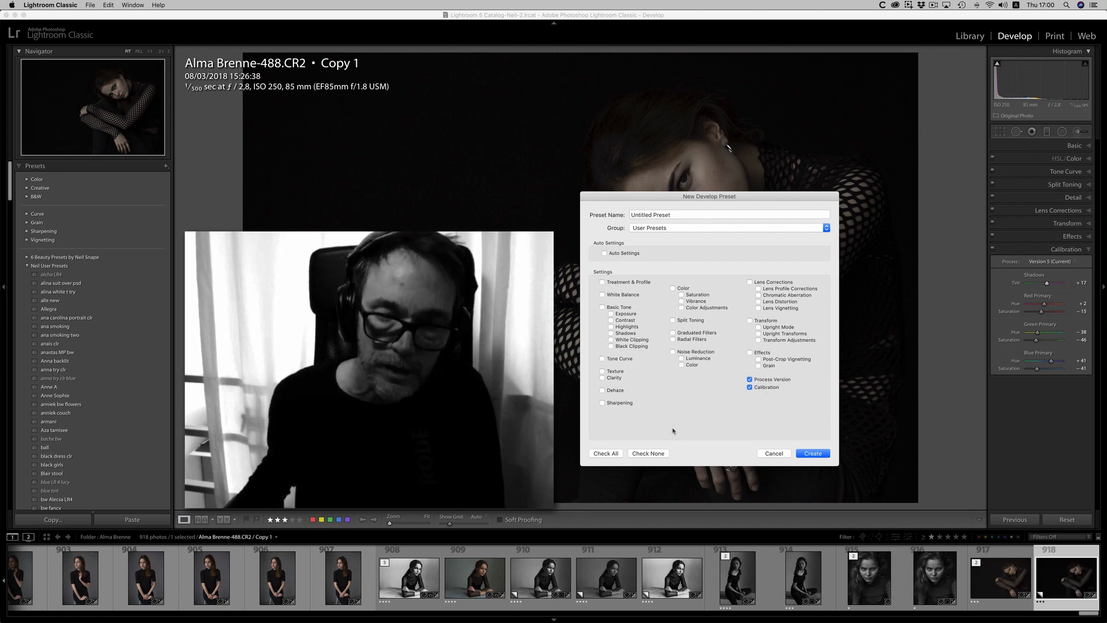
{"action": "left_click", "coordinate": [608, 454]}
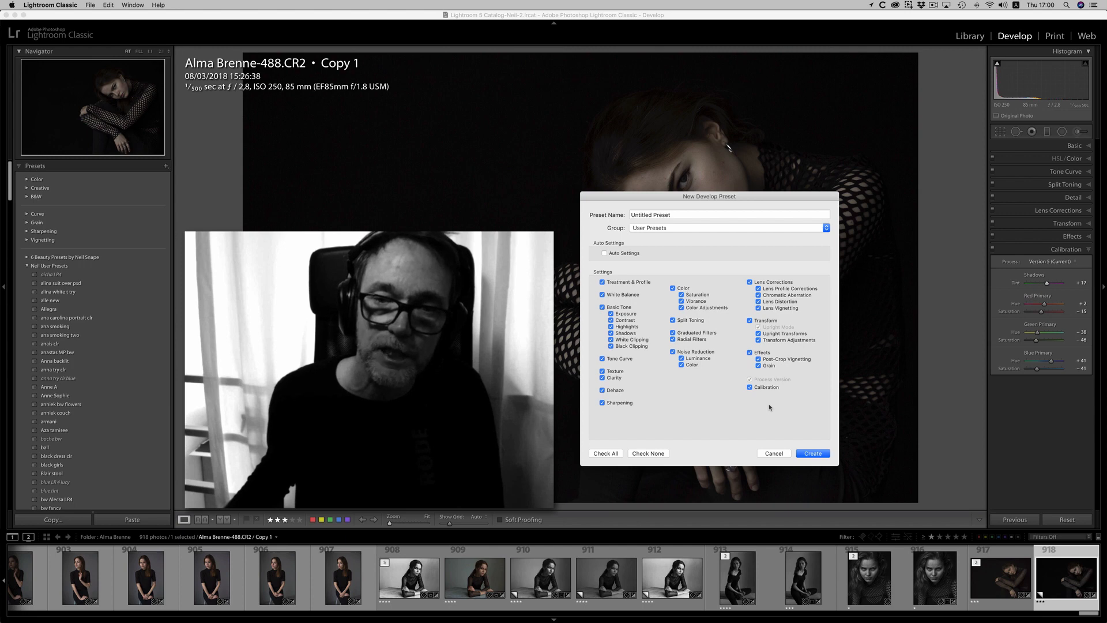
{"action": "left_click", "coordinate": [648, 454]}
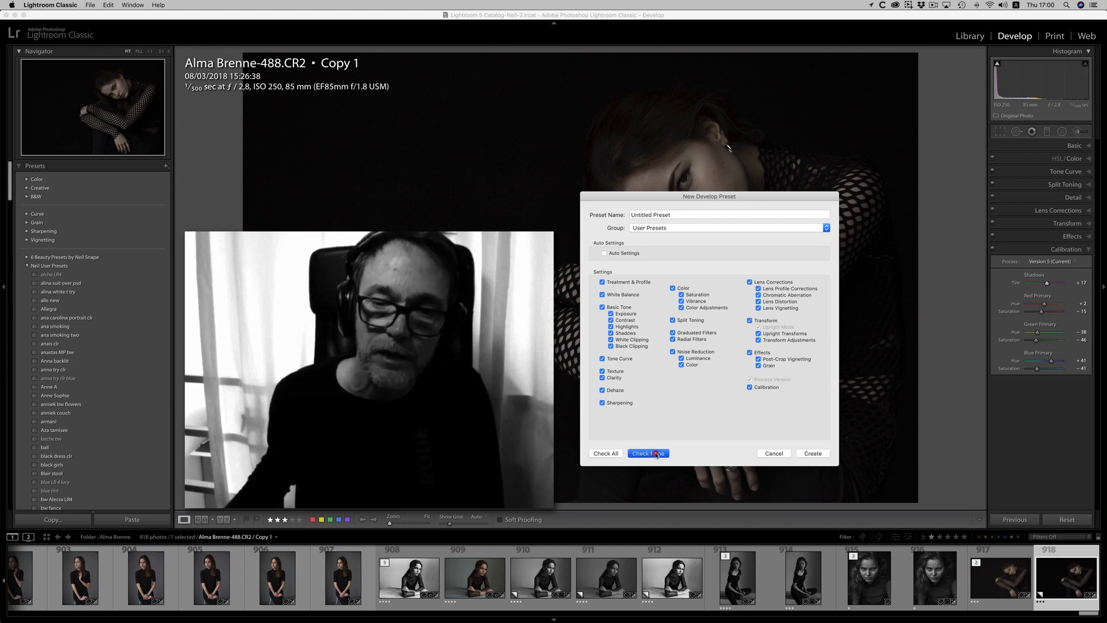
{"action": "left_click", "coordinate": [753, 387]}
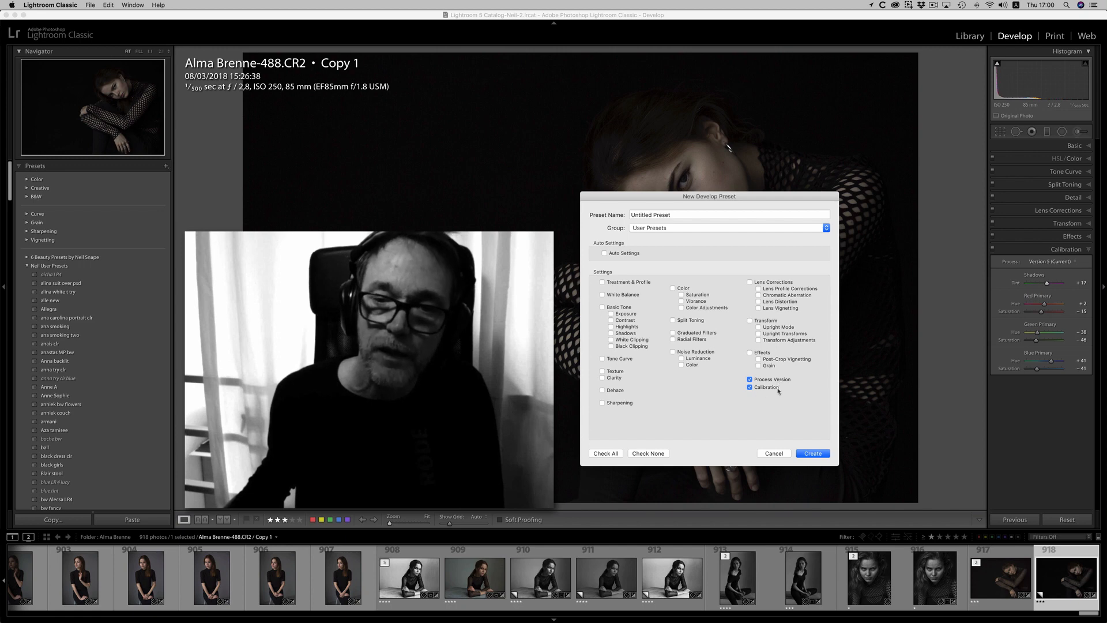
Step: Name the preset "PAinterly calibration" and create it in the User Presets group
{"action": "left_click", "coordinate": [679, 215]}
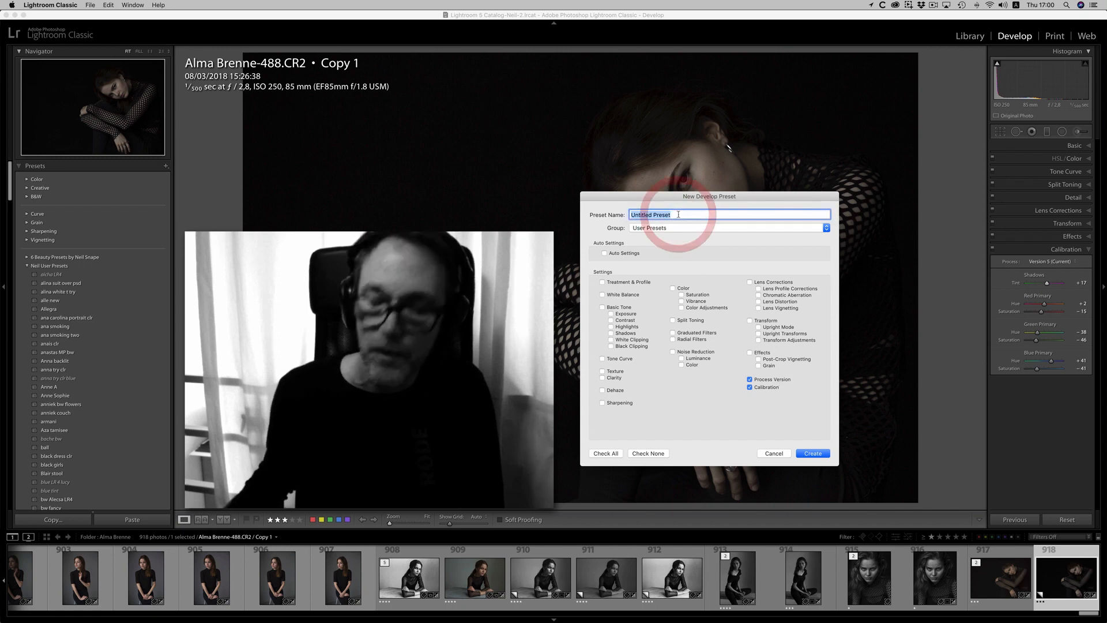
{"action": "type", "text": "PA"}
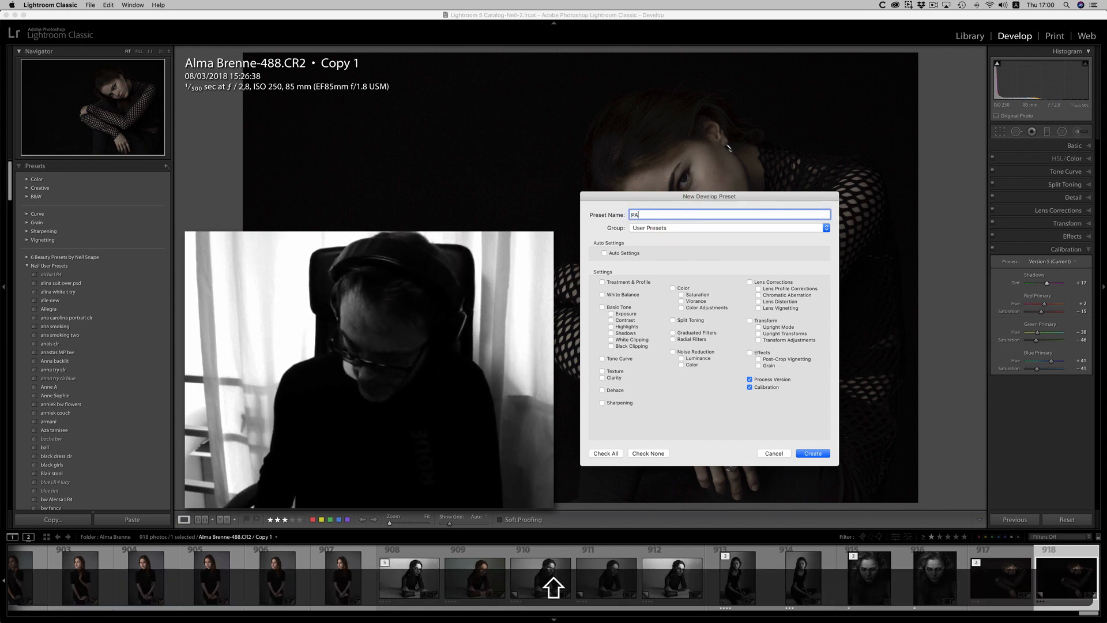
{"action": "type", "text": "inter"}
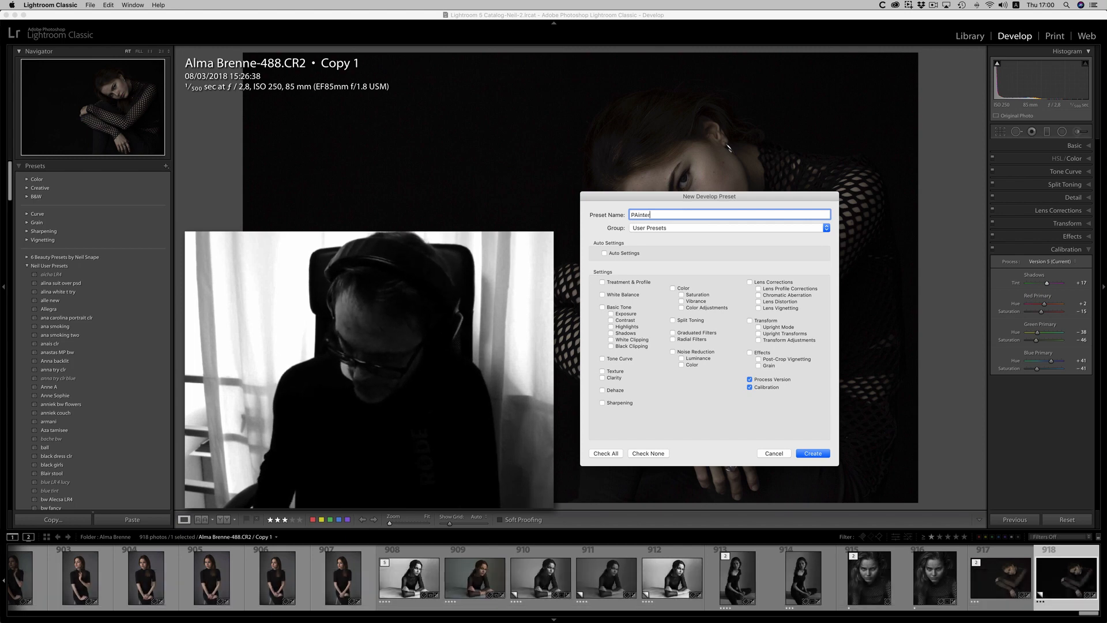
{"action": "type", "text": "ly cal"}
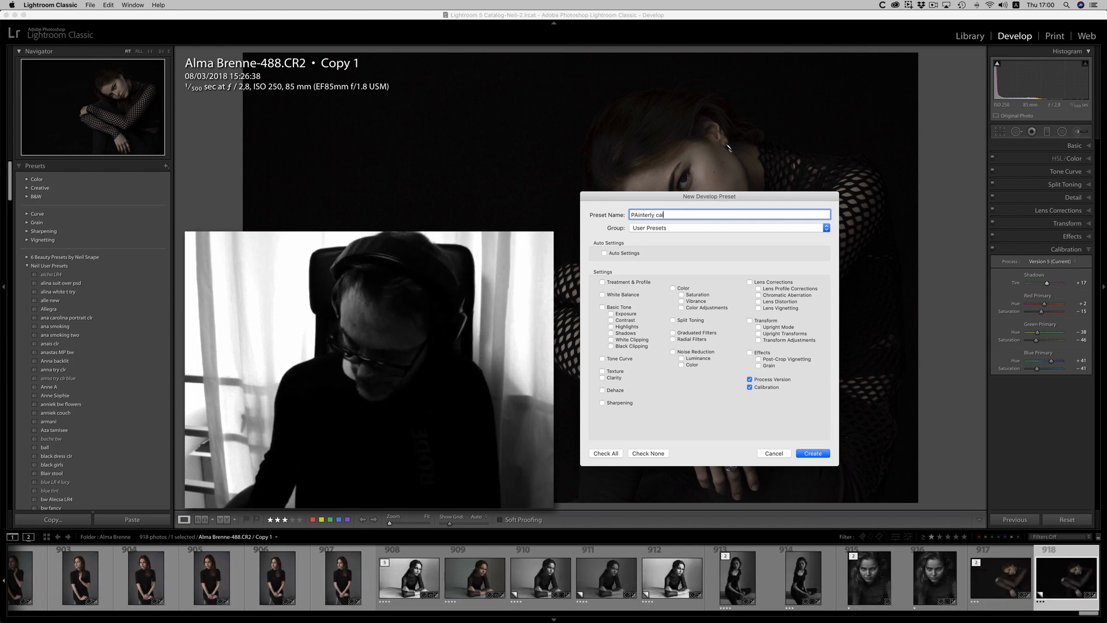
{"action": "type", "text": "ibration"}
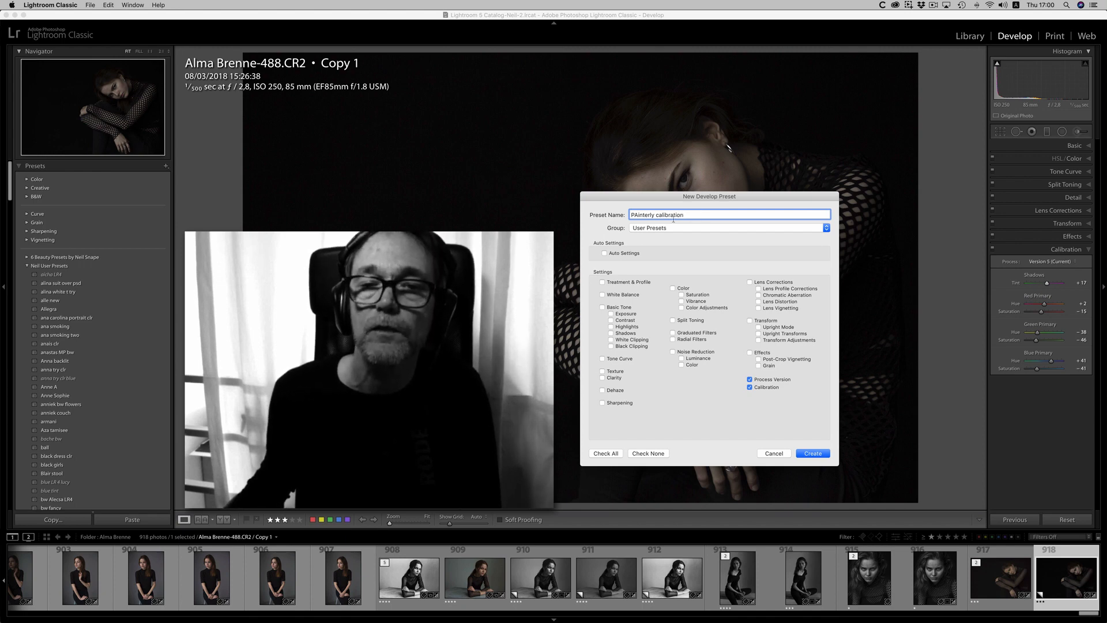
{"action": "left_click", "coordinate": [813, 453]}
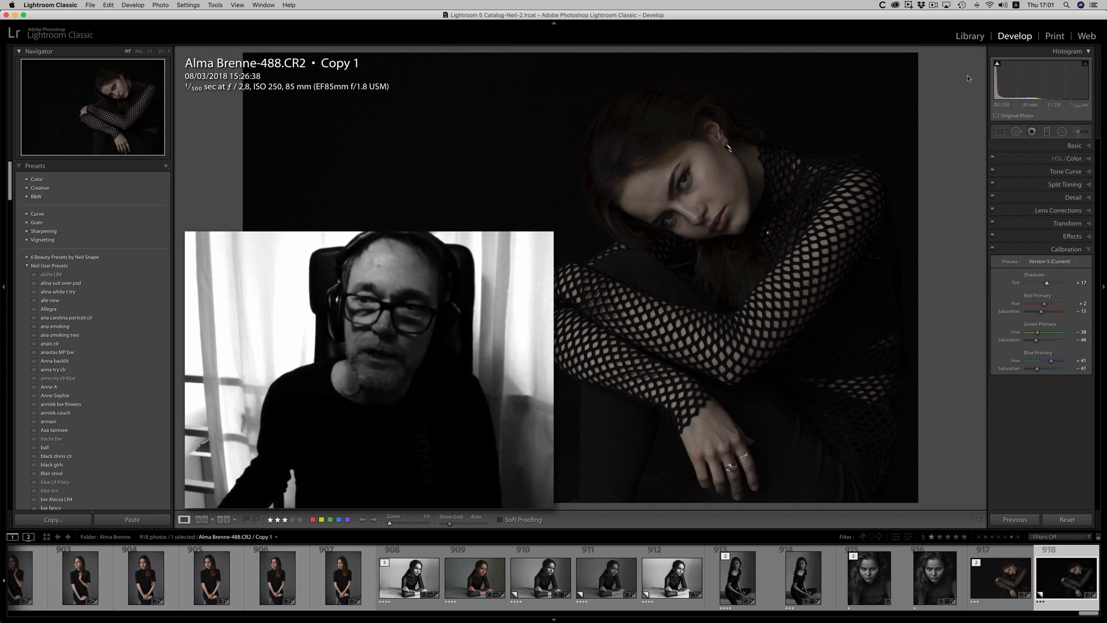
Step: In the Basic adjustments, set the white balance temperature to 4835 and Blacks to +52
{"action": "left_click", "coordinate": [1074, 145]}
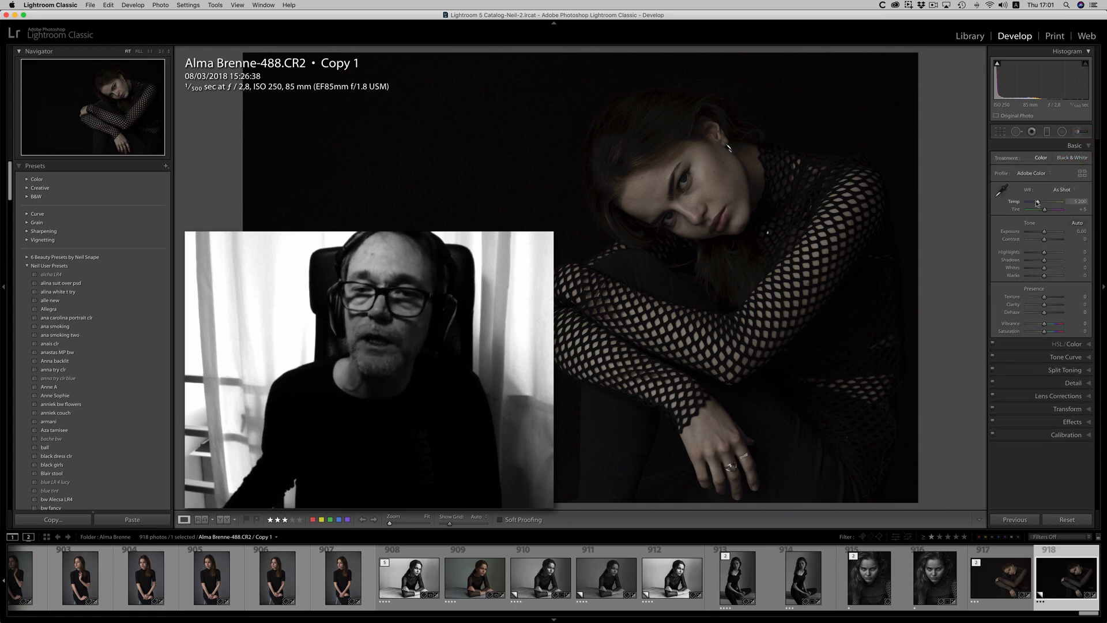
{"action": "left_click_drag", "start_coordinate": [1037, 202], "coordinate": [1034, 203]}
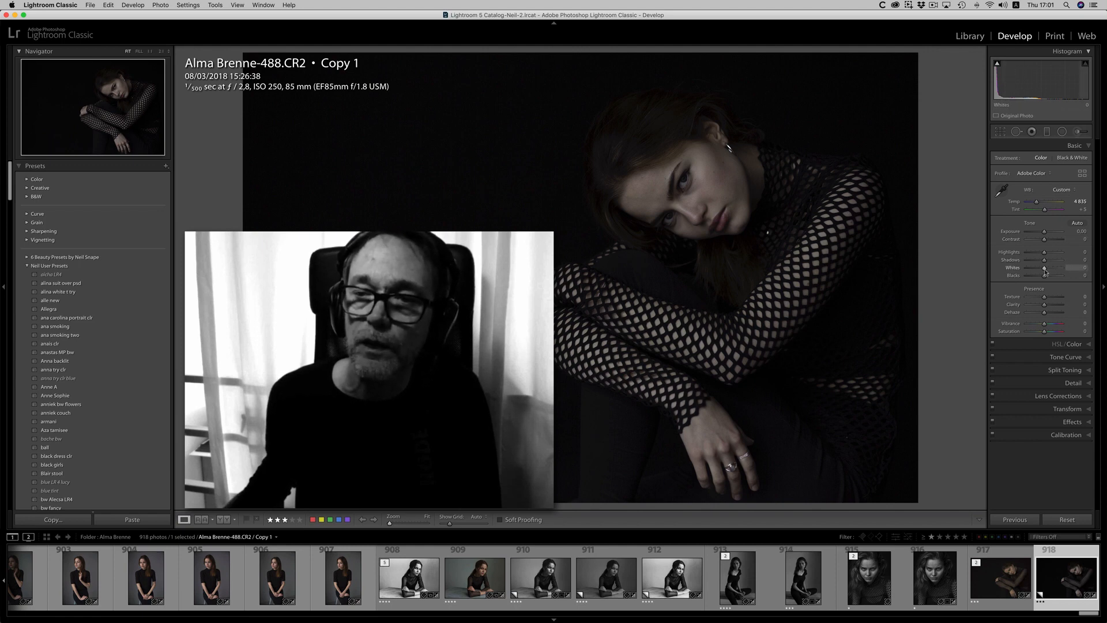
{"action": "left_click_drag", "start_coordinate": [1044, 277], "coordinate": [1052, 278]}
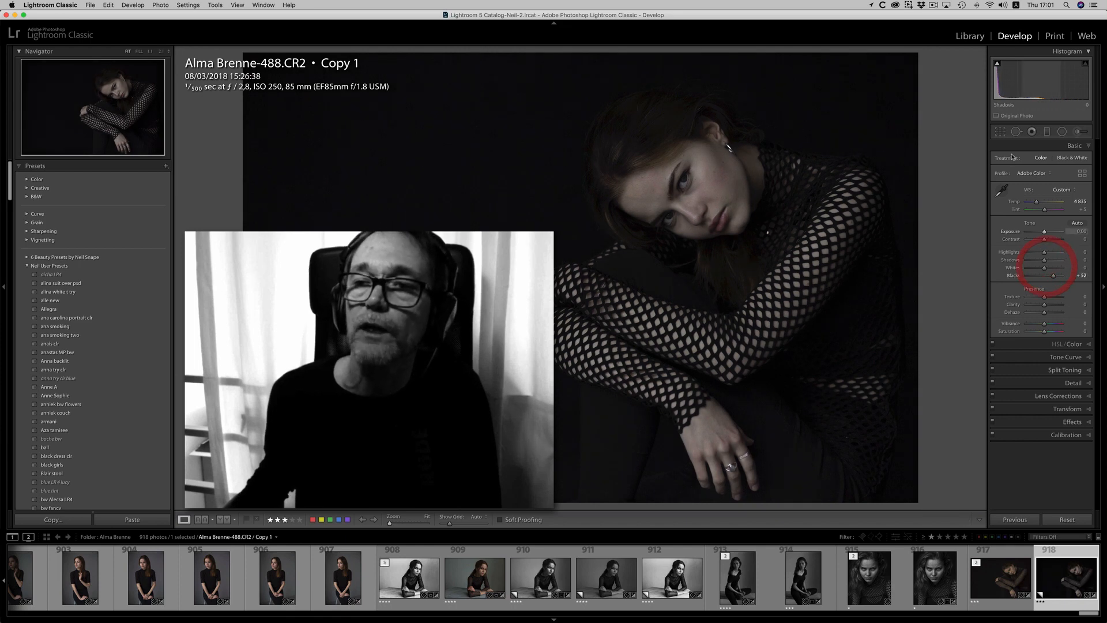
{"action": "mouse_move", "coordinate": [998, 65]}
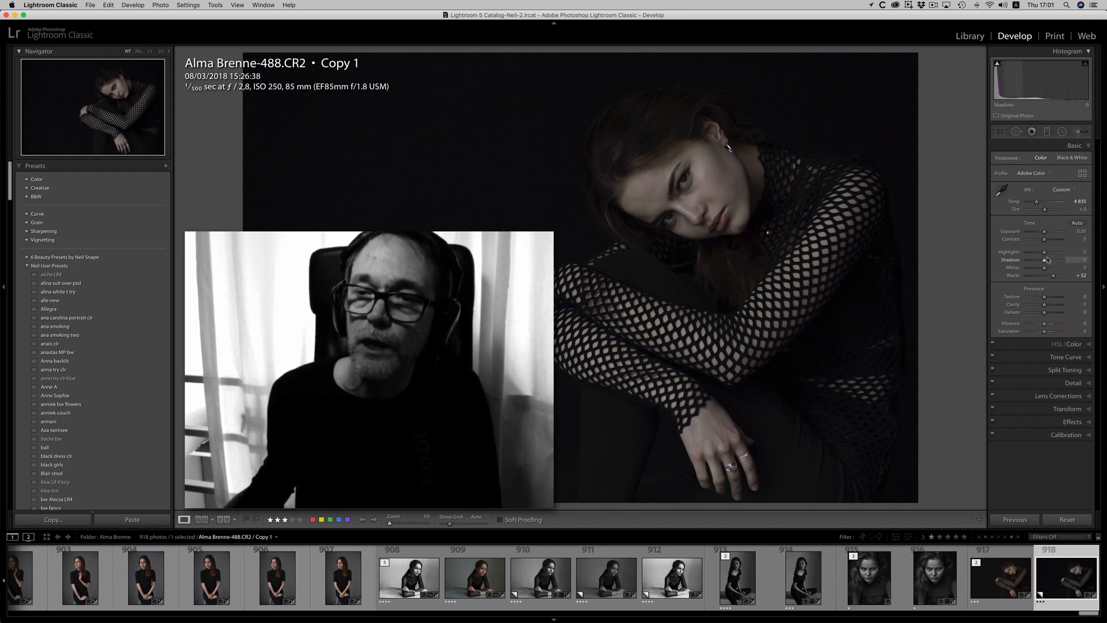
Step: In the Basic adjustments, raise Shadows to +38 and set Dehaze to -25
{"action": "left_click_drag", "start_coordinate": [1044, 260], "coordinate": [1051, 262]}
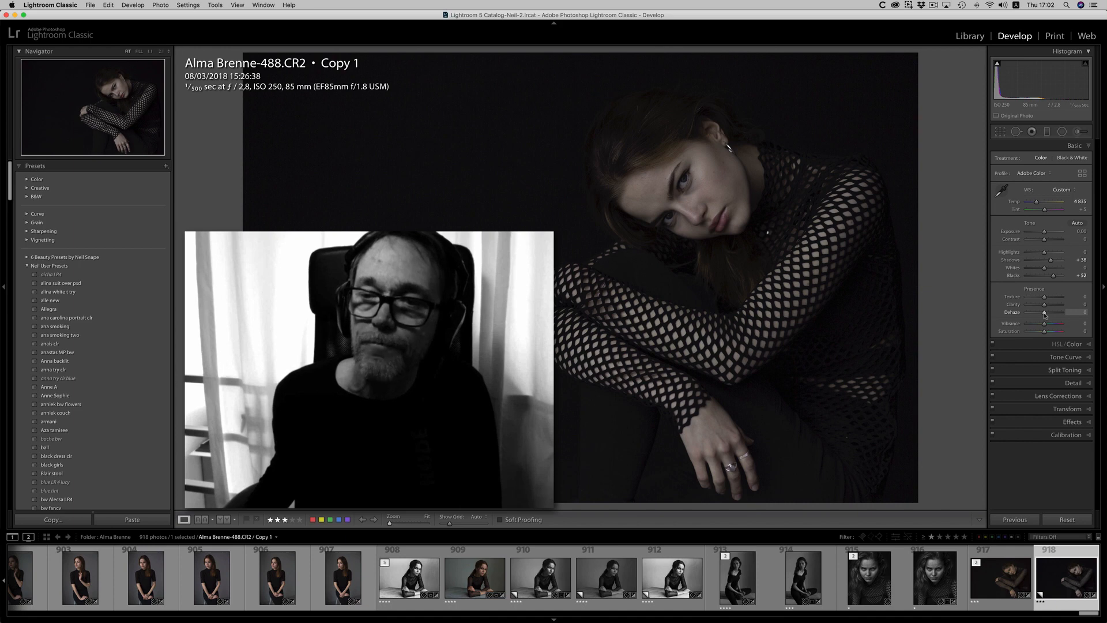
{"action": "left_click_drag", "start_coordinate": [1044, 314], "coordinate": [1042, 313]}
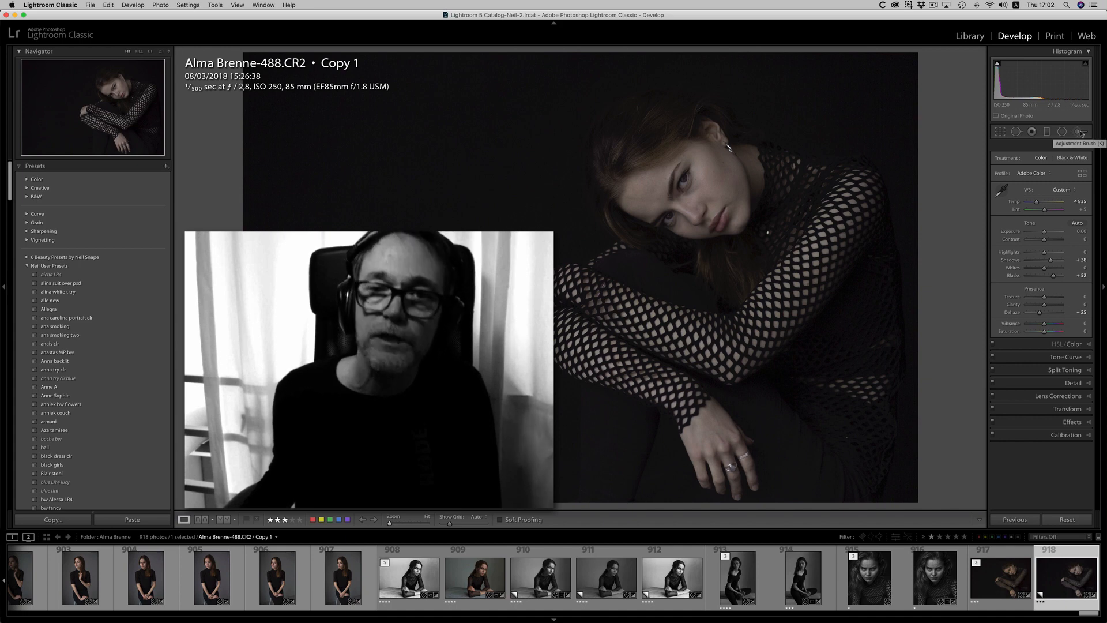
Step: In the HSL/Color adjustments, set the orange luminance to -38 and shift the red saturation by 5 points
{"action": "left_click", "coordinate": [1074, 345]}
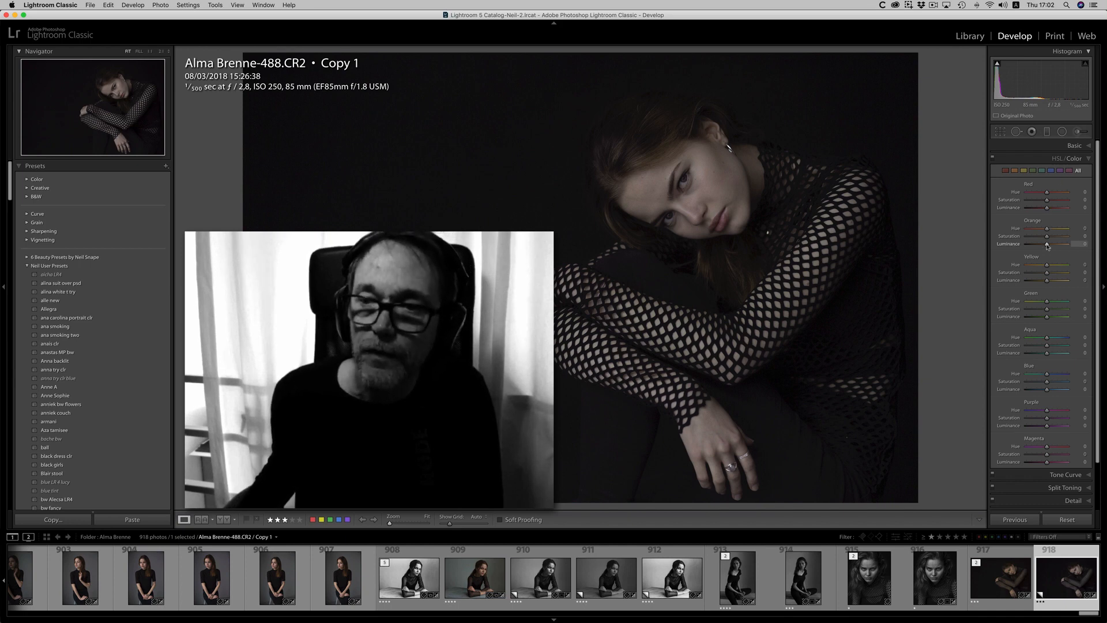
{"action": "mouse_move", "coordinate": [1046, 245]}
{"action": "left_mouse_down"}
{"action": "mouse_move", "coordinate": [1058, 246]}
{"action": "mouse_move", "coordinate": [1039, 246]}
{"action": "left_mouse_up"}
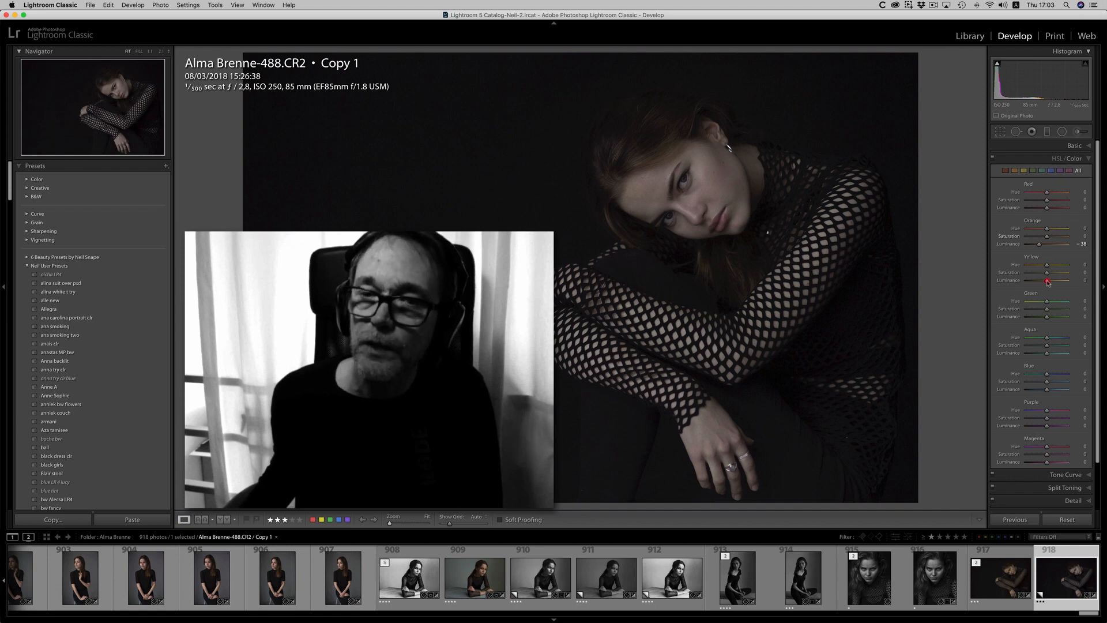
{"action": "mouse_move", "coordinate": [1047, 280]}
{"action": "left_mouse_down"}
{"action": "mouse_move", "coordinate": [1072, 281]}
{"action": "mouse_move", "coordinate": [1050, 283]}
{"action": "left_mouse_up"}
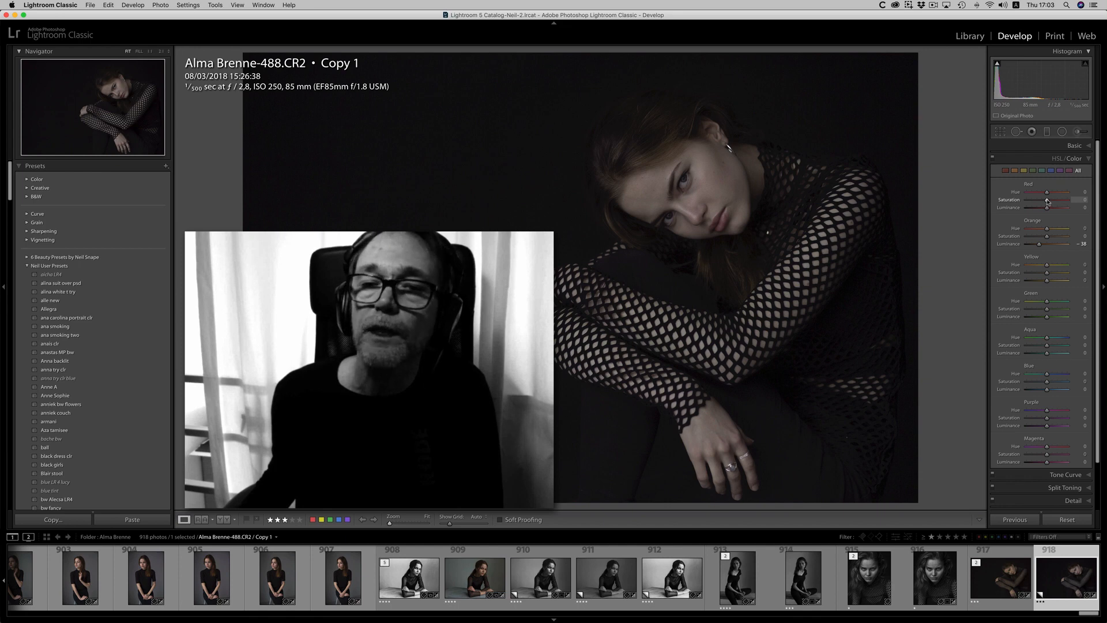
{"action": "left_click_drag", "start_coordinate": [1048, 200], "coordinate": [1048, 202]}
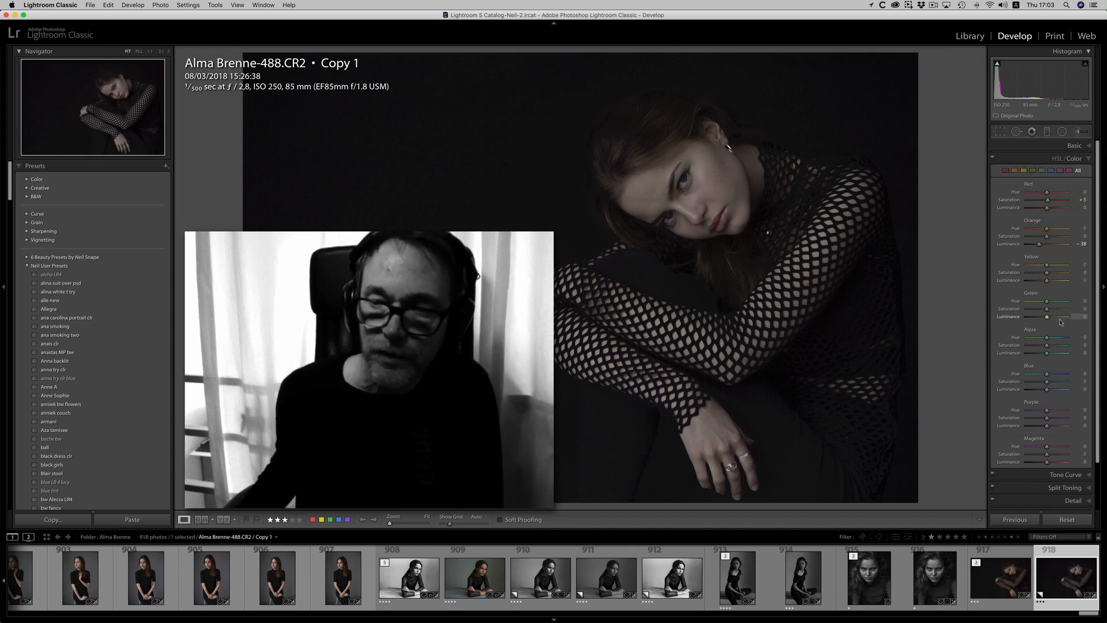
Step: Split-tone the portrait with highlights at hue 29 and saturation 16, and shadows at hue 77 and saturation 6
{"action": "left_click", "coordinate": [1066, 487]}
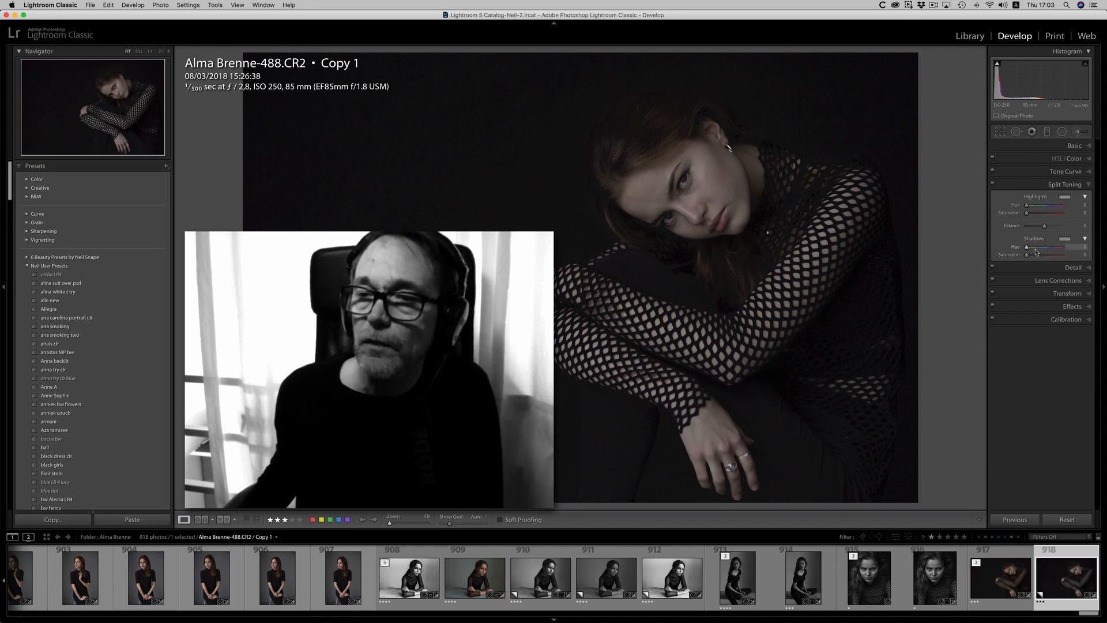
{"action": "mouse_move", "coordinate": [1026, 249]}
{"action": "left_mouse_down"}
{"action": "mouse_move", "coordinate": [1062, 249]}
{"action": "mouse_move", "coordinate": [1027, 251]}
{"action": "left_mouse_up"}
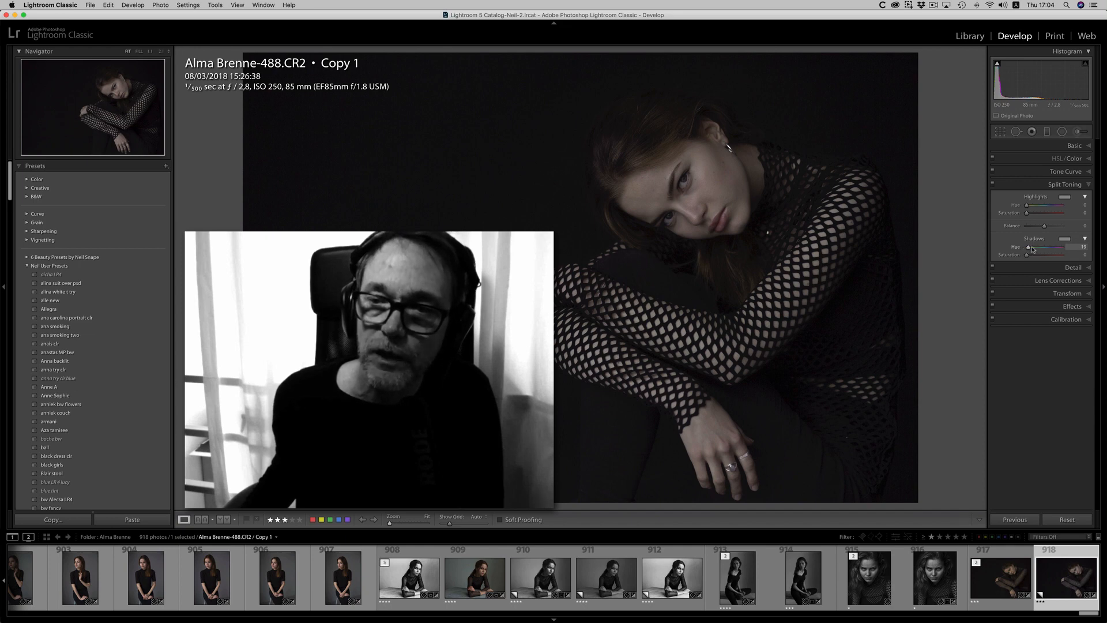
{"action": "left_click_drag", "start_coordinate": [1032, 249], "coordinate": [1033, 248]}
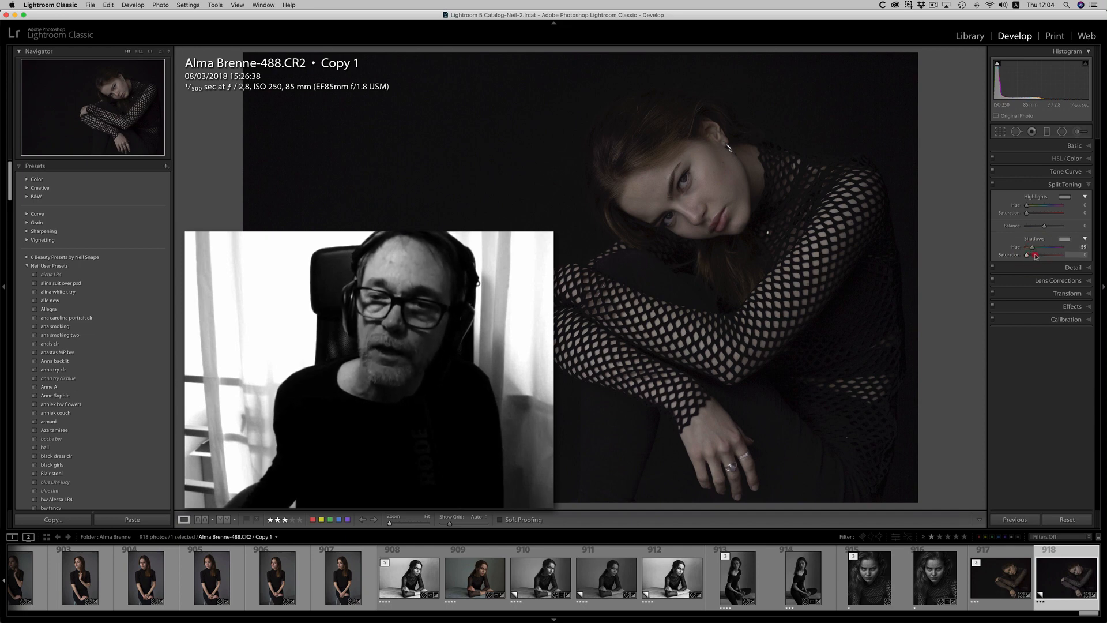
{"action": "left_click", "coordinate": [1036, 255]}
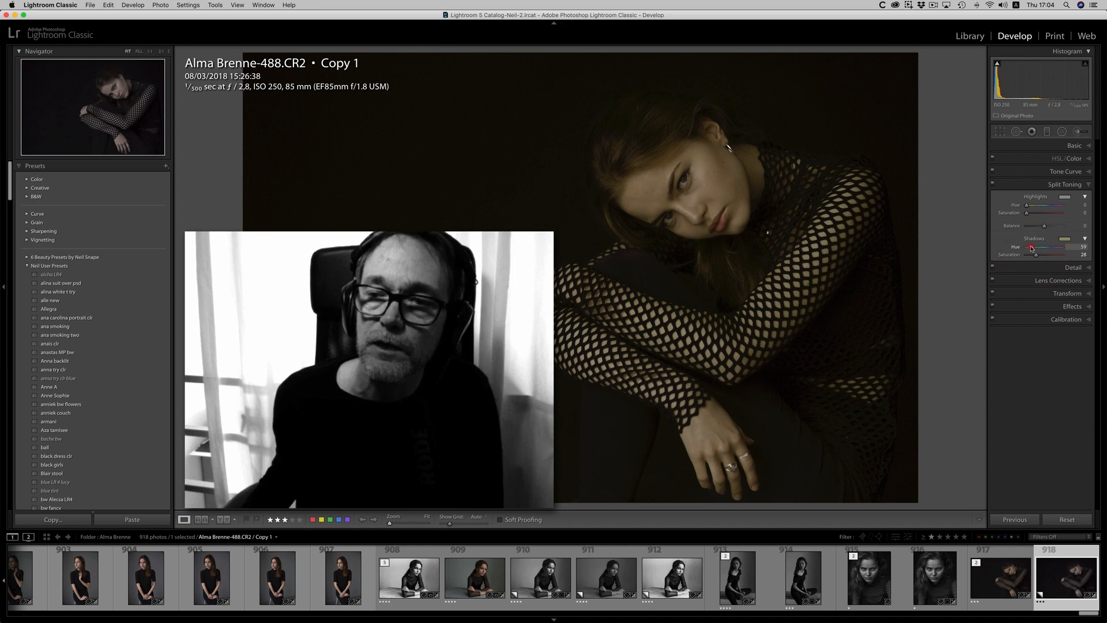
{"action": "left_click_drag", "start_coordinate": [1031, 248], "coordinate": [1028, 248]}
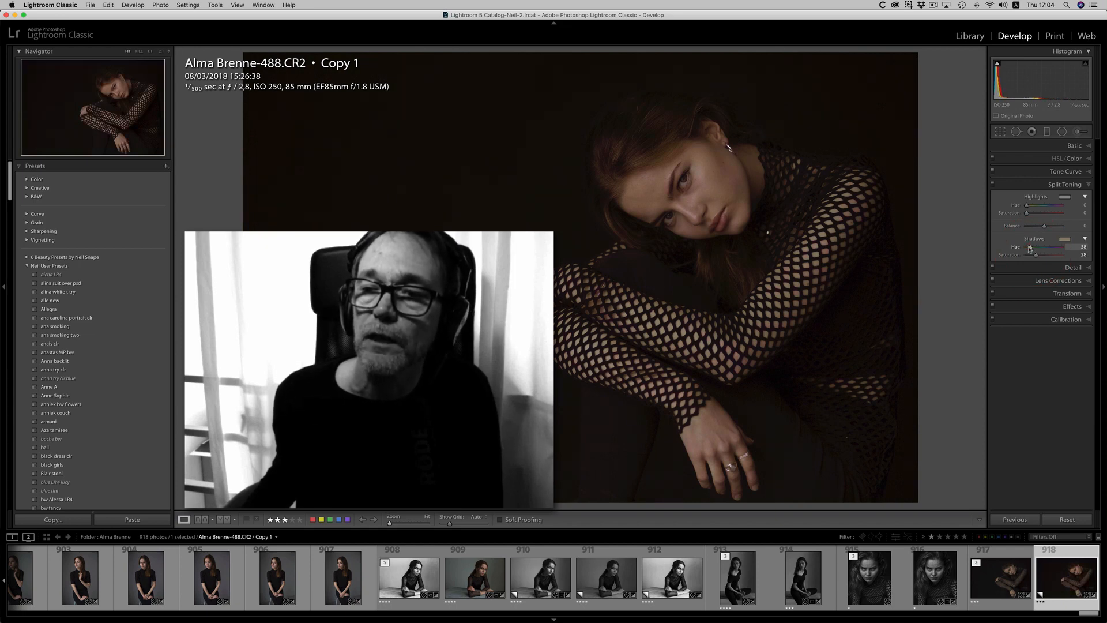
{"action": "left_click_drag", "start_coordinate": [1030, 248], "coordinate": [1030, 248]}
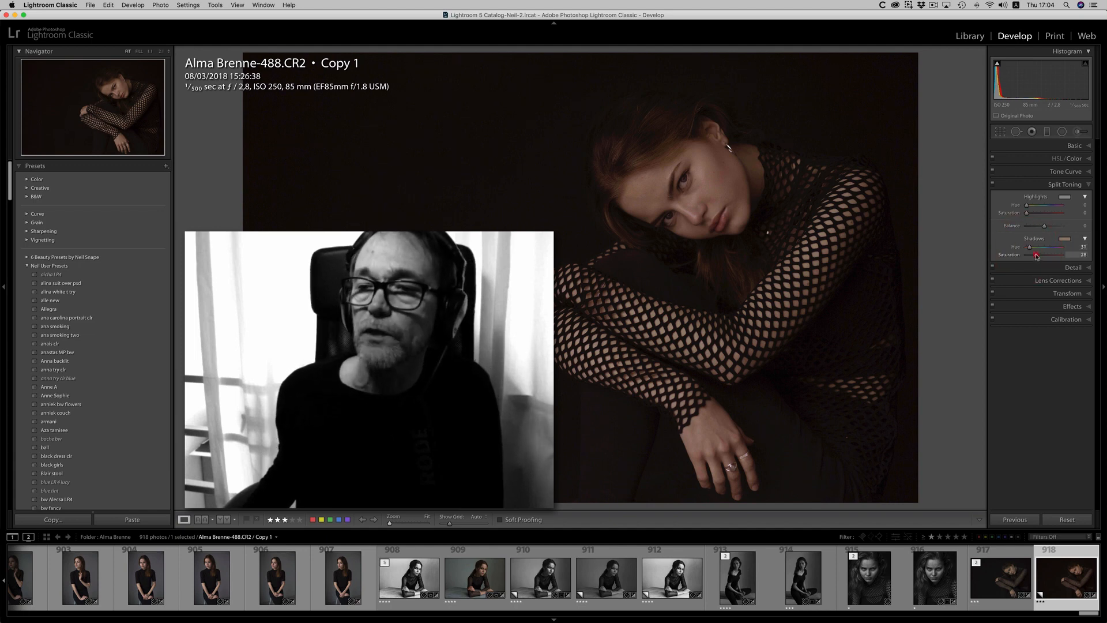
{"action": "left_click_drag", "start_coordinate": [1036, 254], "coordinate": [1034, 257]}
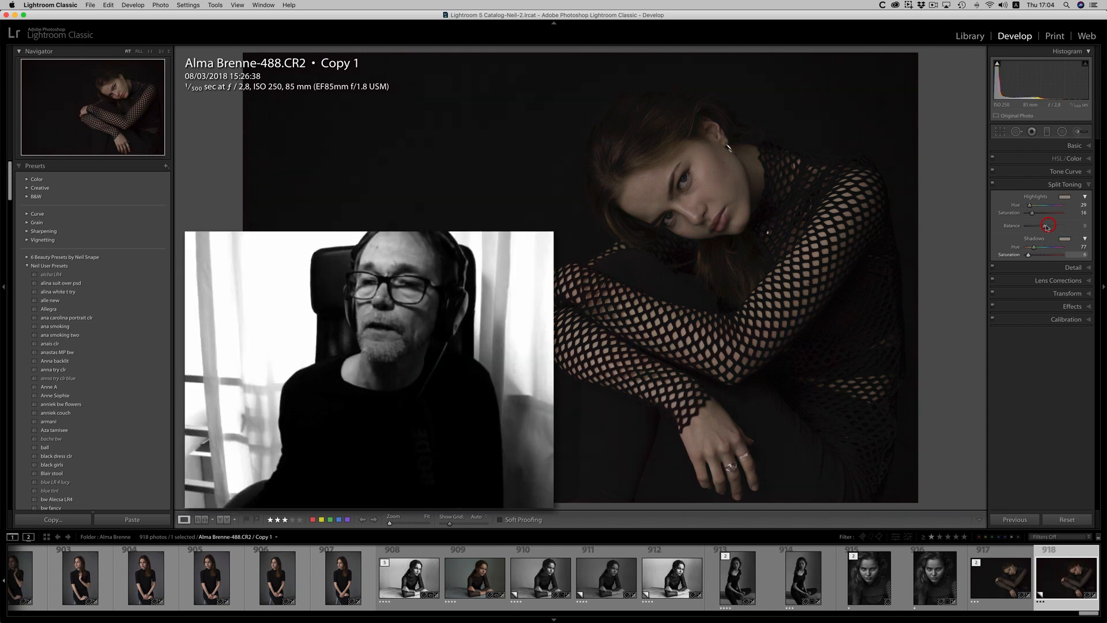
Step: Set the split toning balance to -69 and the shadows hue to 50
{"action": "left_click", "coordinate": [1047, 226]}
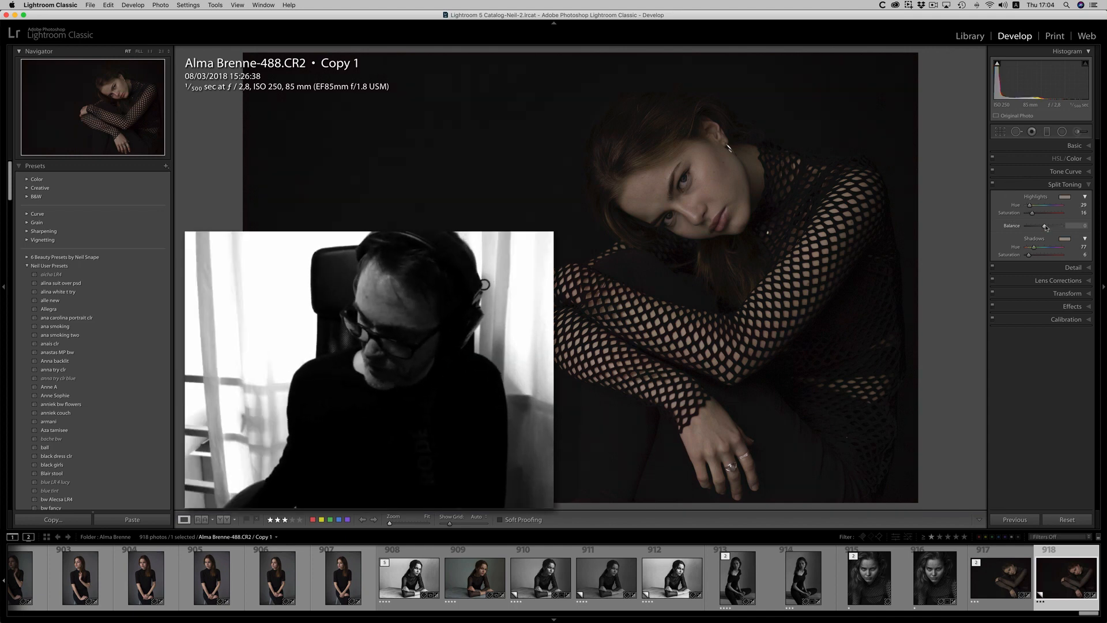
{"action": "left_click_drag", "start_coordinate": [1043, 226], "coordinate": [1032, 226]}
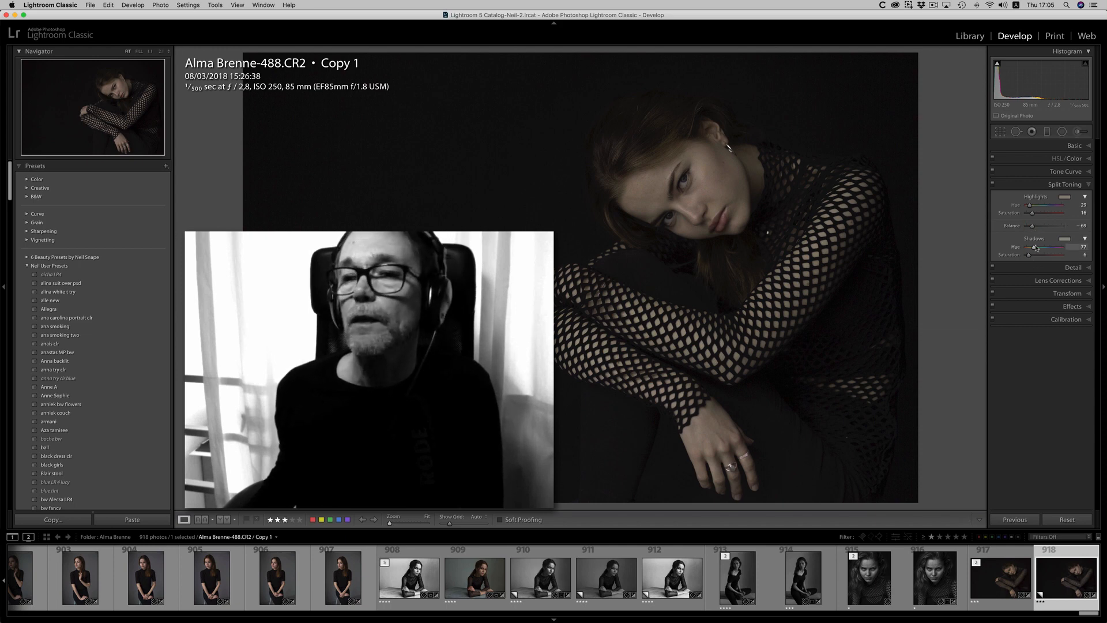
{"action": "left_click", "coordinate": [1033, 248]}
{"action": "left_click_drag", "start_coordinate": [1032, 248], "coordinate": [1033, 249]}
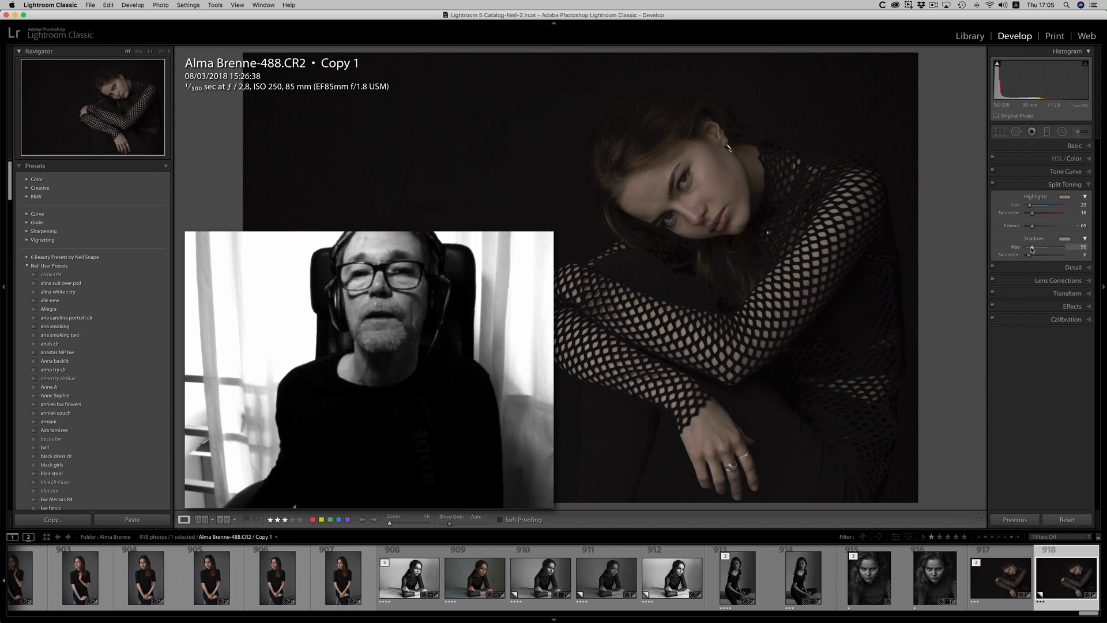
{"action": "left_click", "coordinate": [1032, 250]}
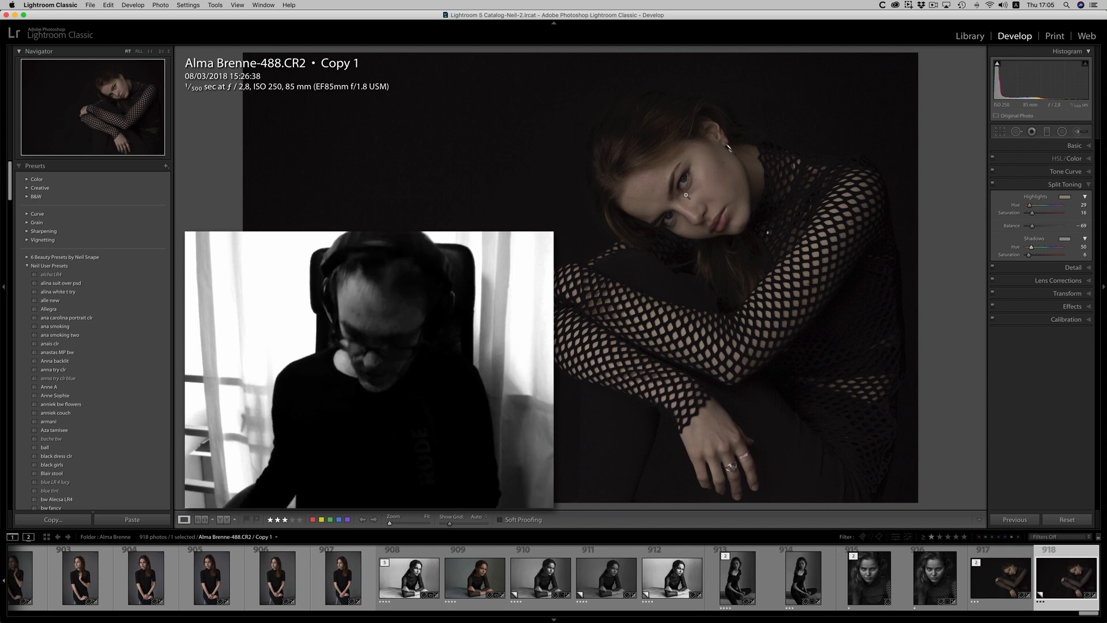
Step: Start a new develop preset and name it "paint cal plus settings"
{"action": "key", "text": "super"}
{"action": "key", "text": "super+shift+n"}
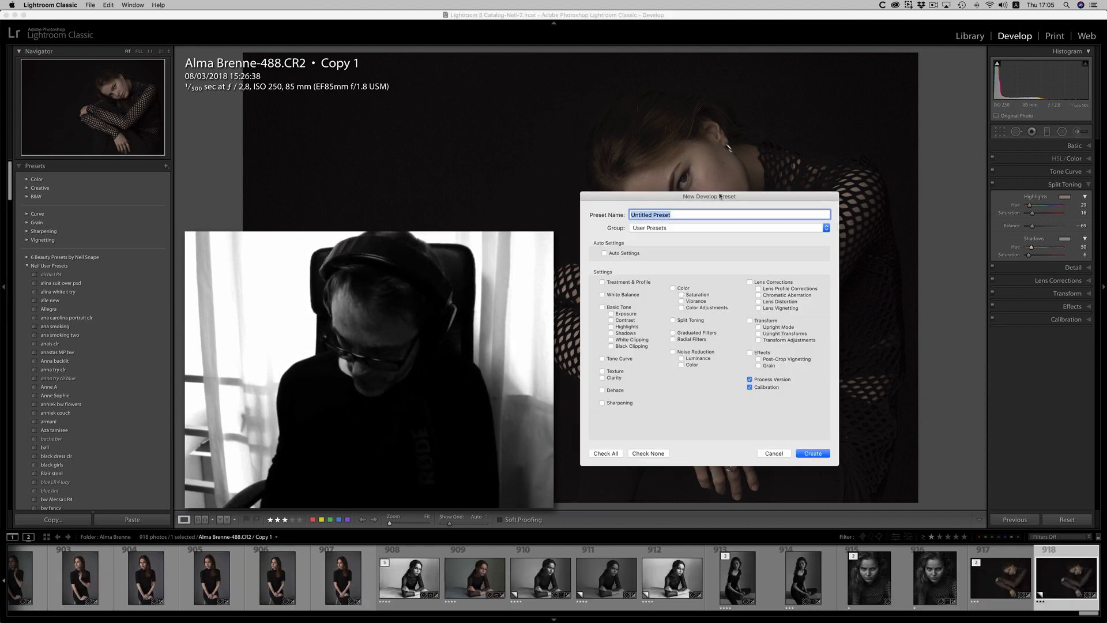
{"action": "type", "text": "paint"}
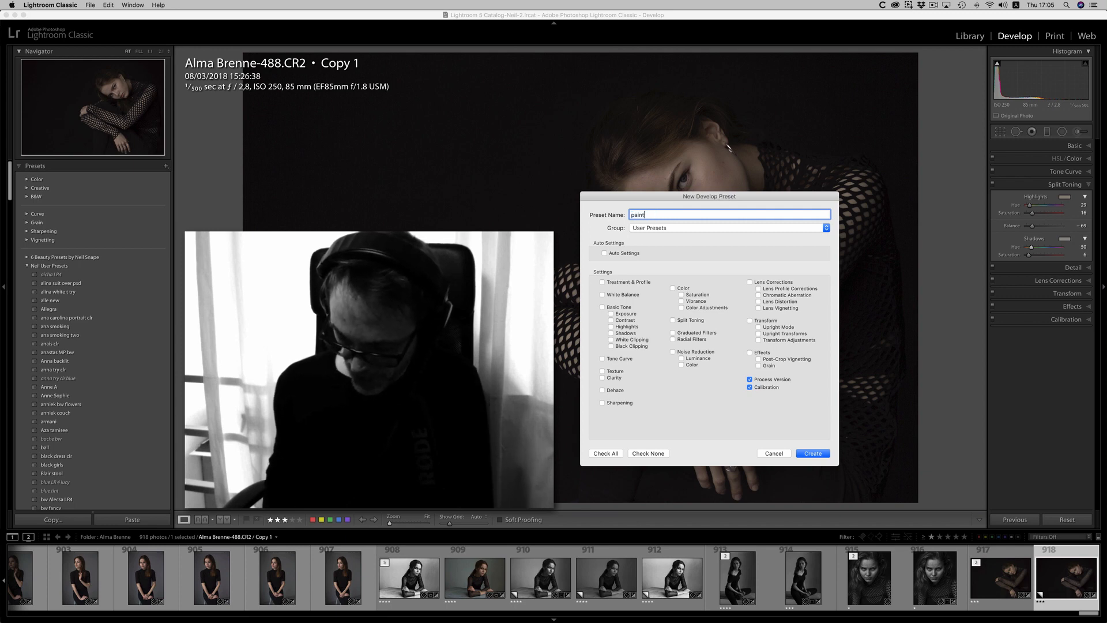
{"action": "type", "text": " cal"}
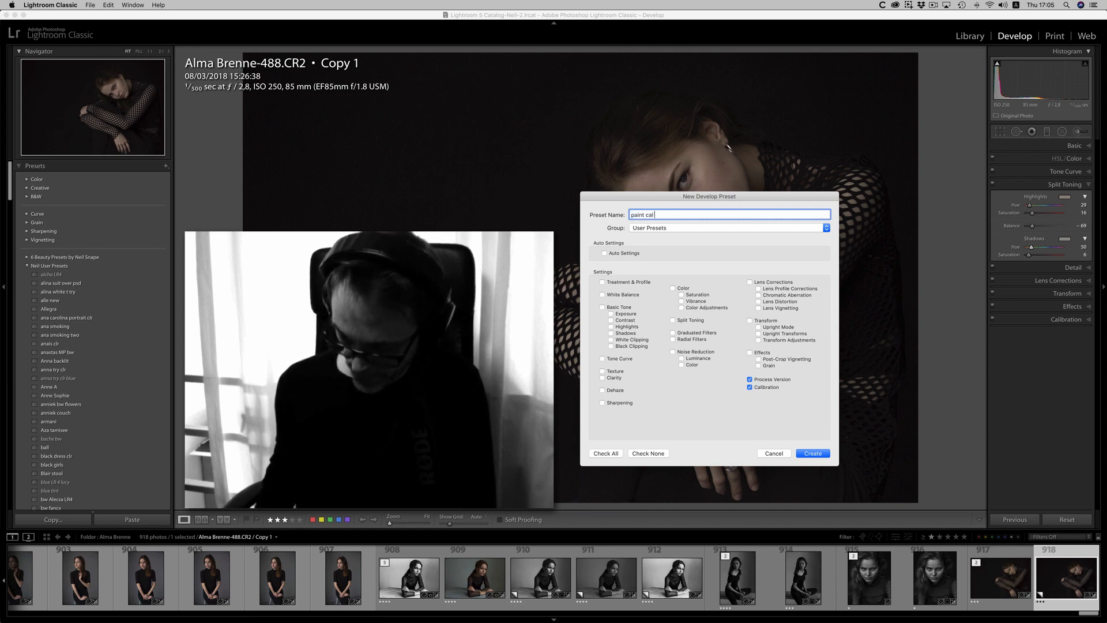
{"action": "type", "text": " plus"}
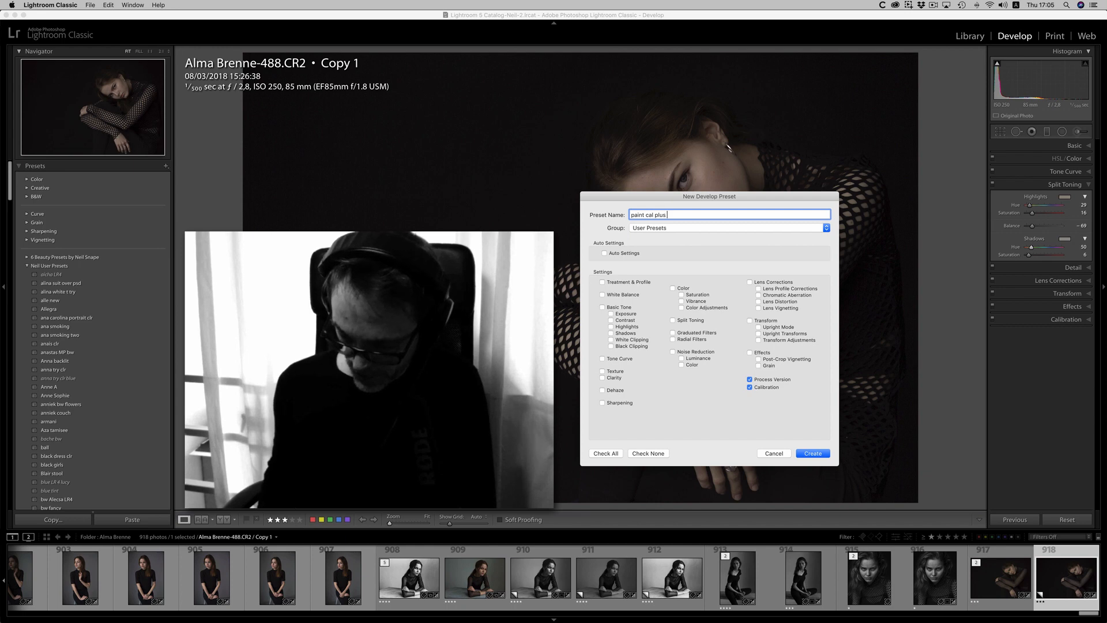
{"action": "type", "text": " se"}
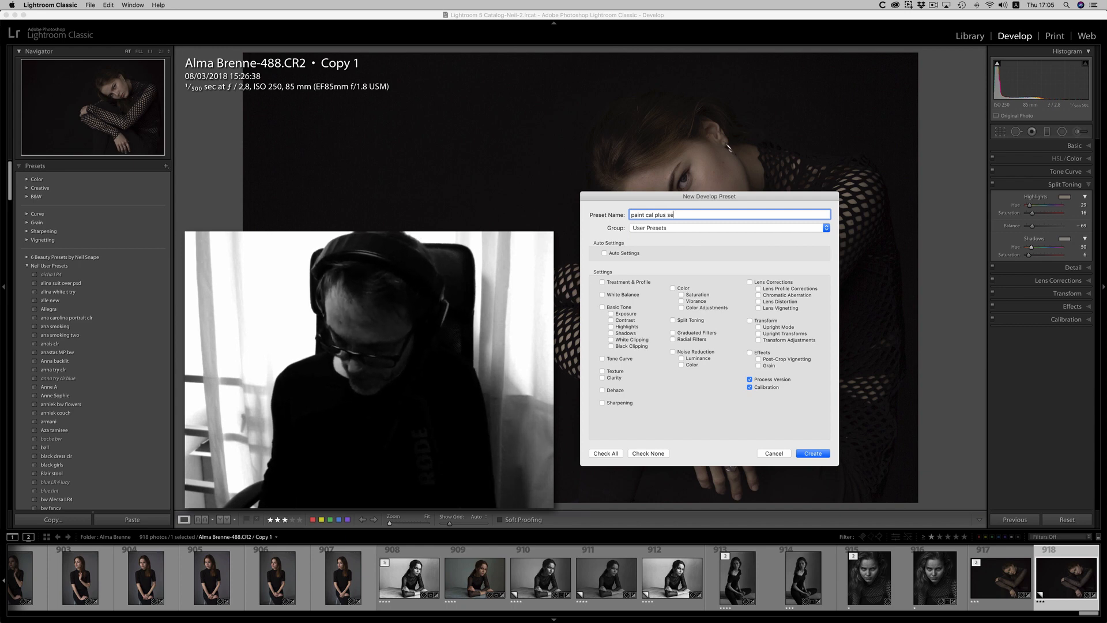
{"action": "type", "text": "ttings"}
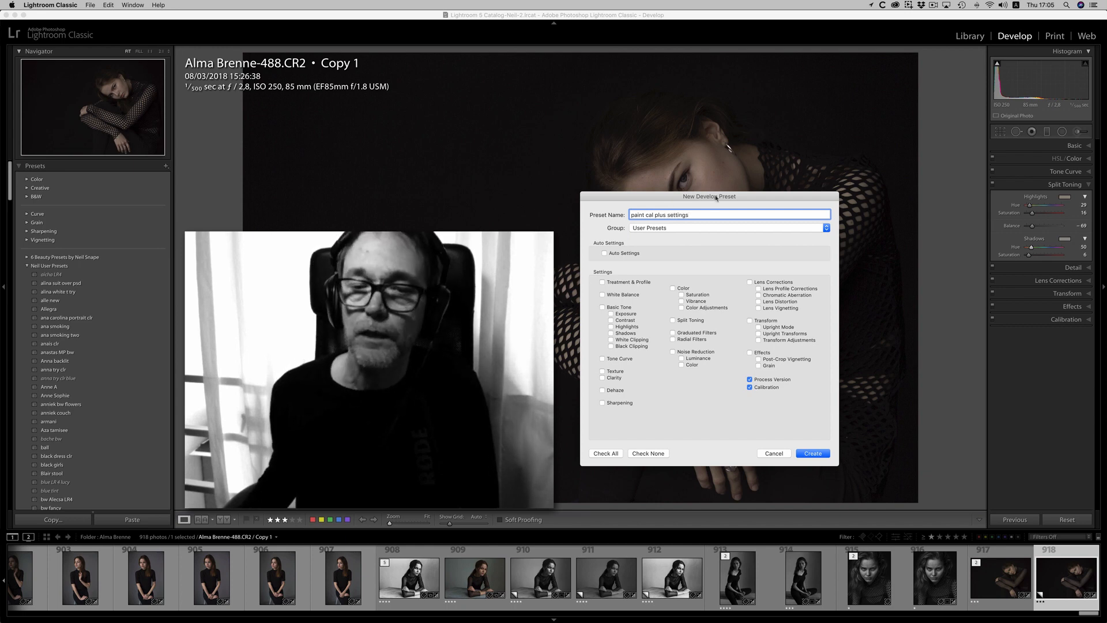
Step: Include all settings except Graduated Filters and Radial Filters in the preset and create it in the User Presets group
{"action": "left_click", "coordinate": [606, 454]}
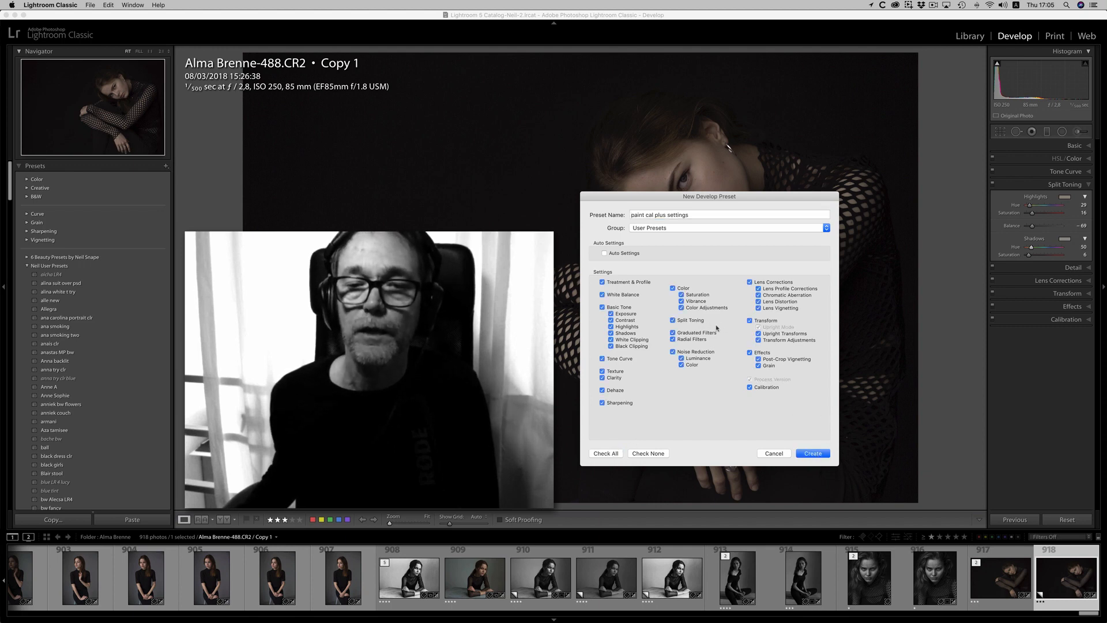
{"action": "left_click", "coordinate": [673, 332]}
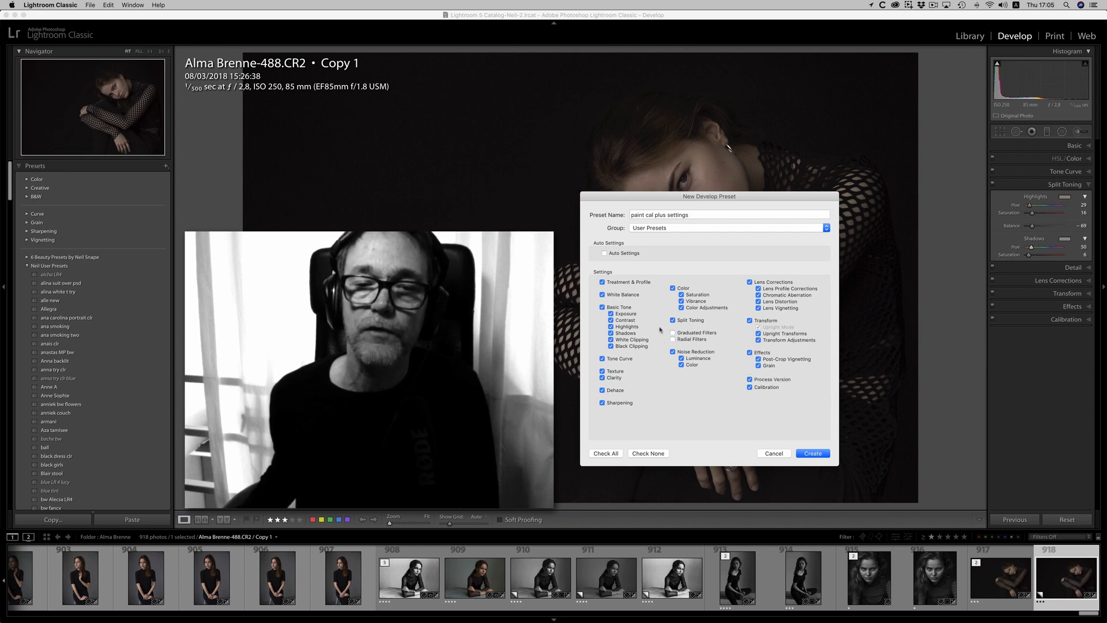
{"action": "left_click", "coordinate": [815, 453]}
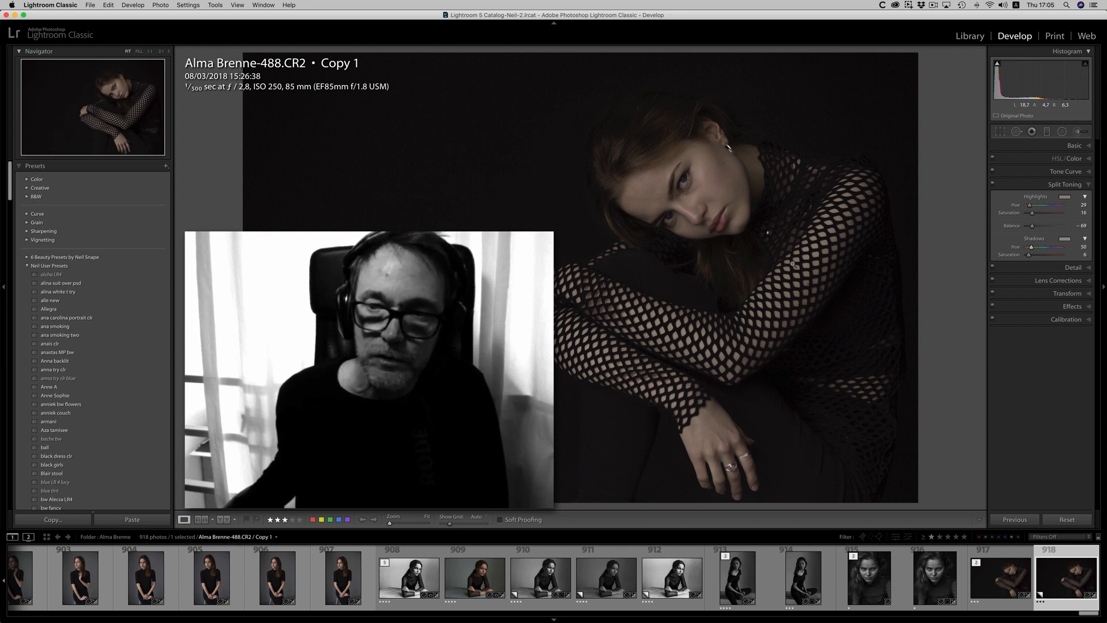
Step: Open the Calibration settings of the portrait
{"action": "left_click", "coordinate": [1074, 321]}
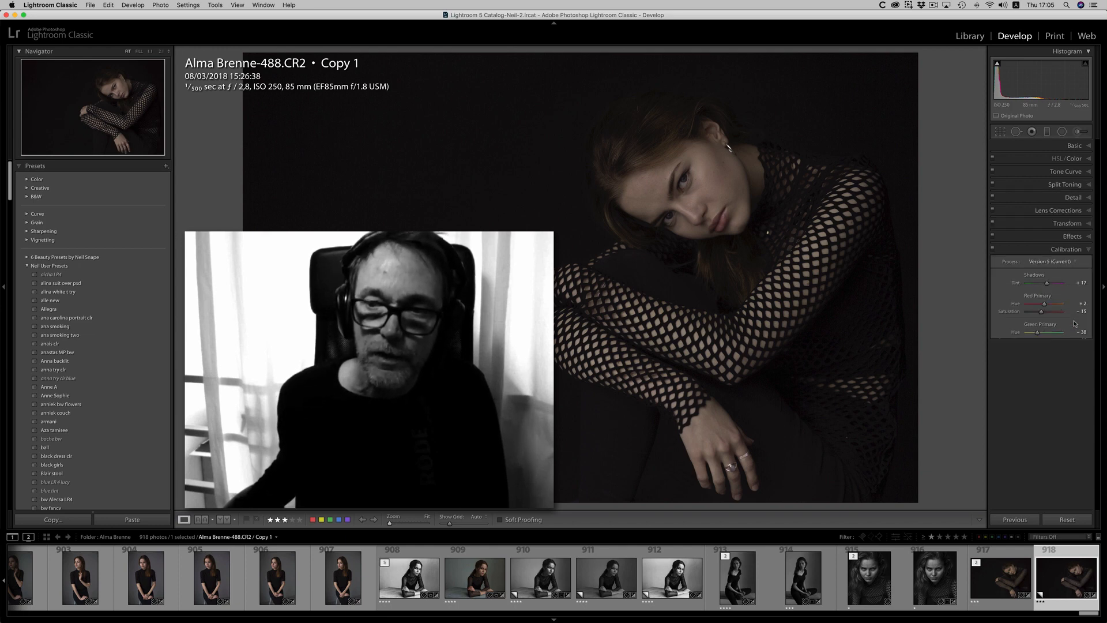